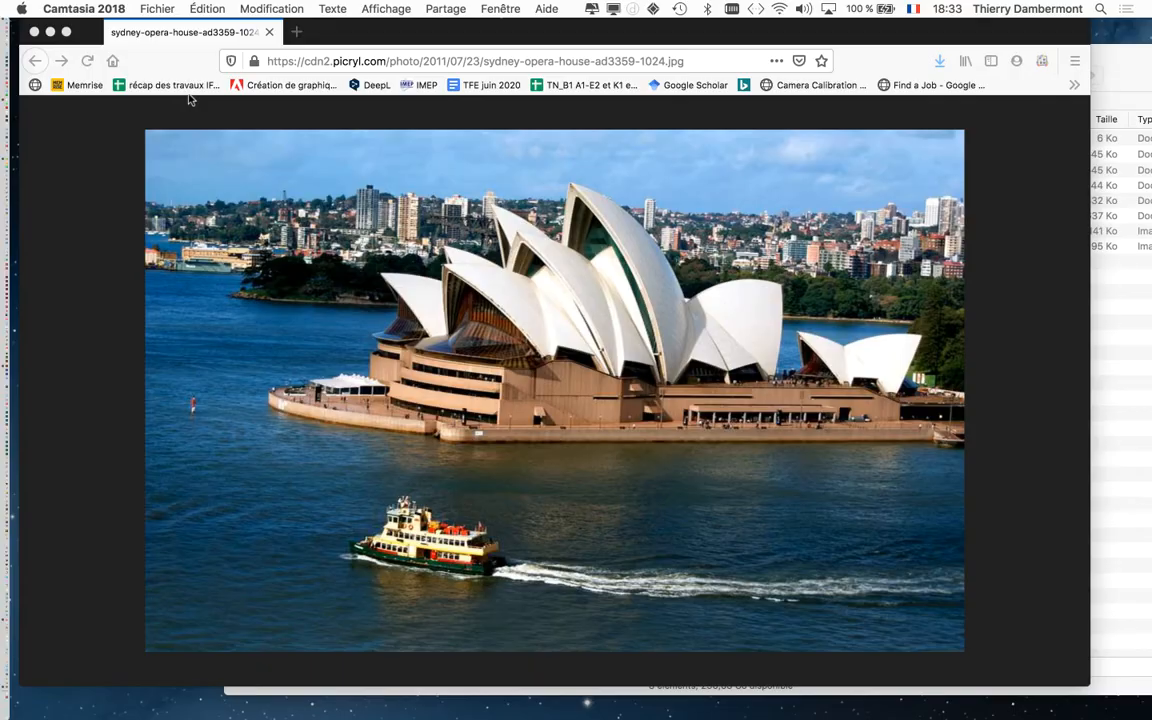
# Close the opera house photo and the spare folder window, and look through CONSIGNES TRAVAIL 1.rtf before closing it.
pyautogui.click(36, 32)
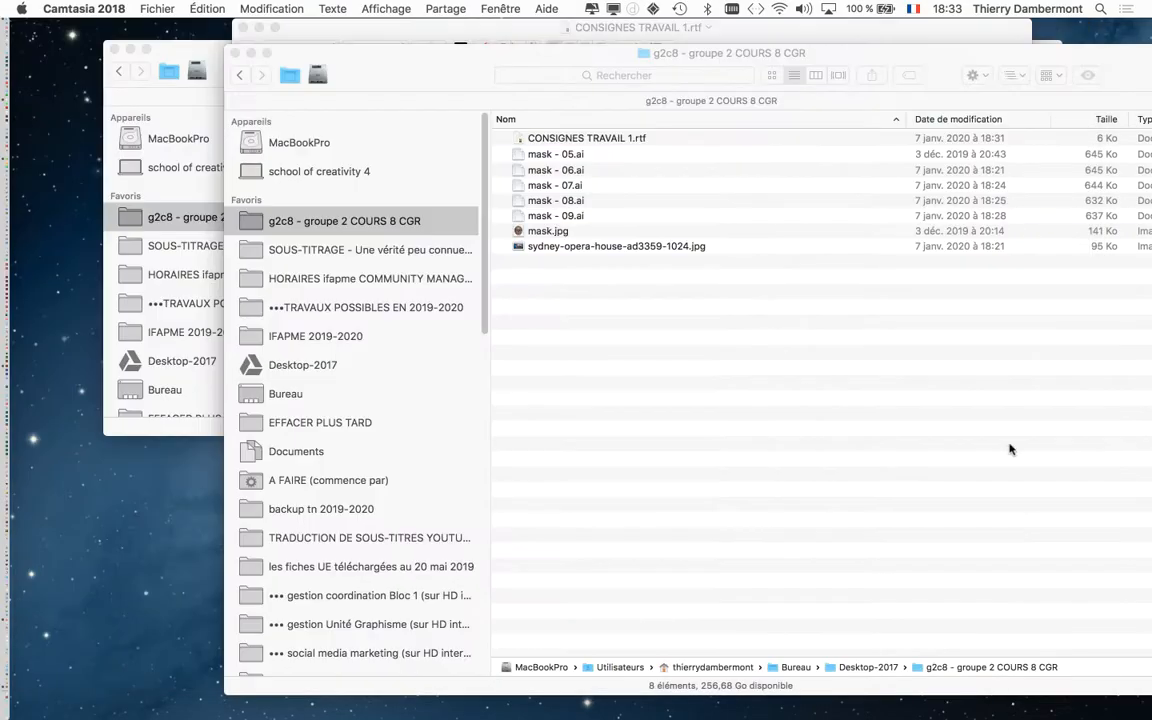
pyautogui.click(114, 48)
pyautogui.click(335, 33)
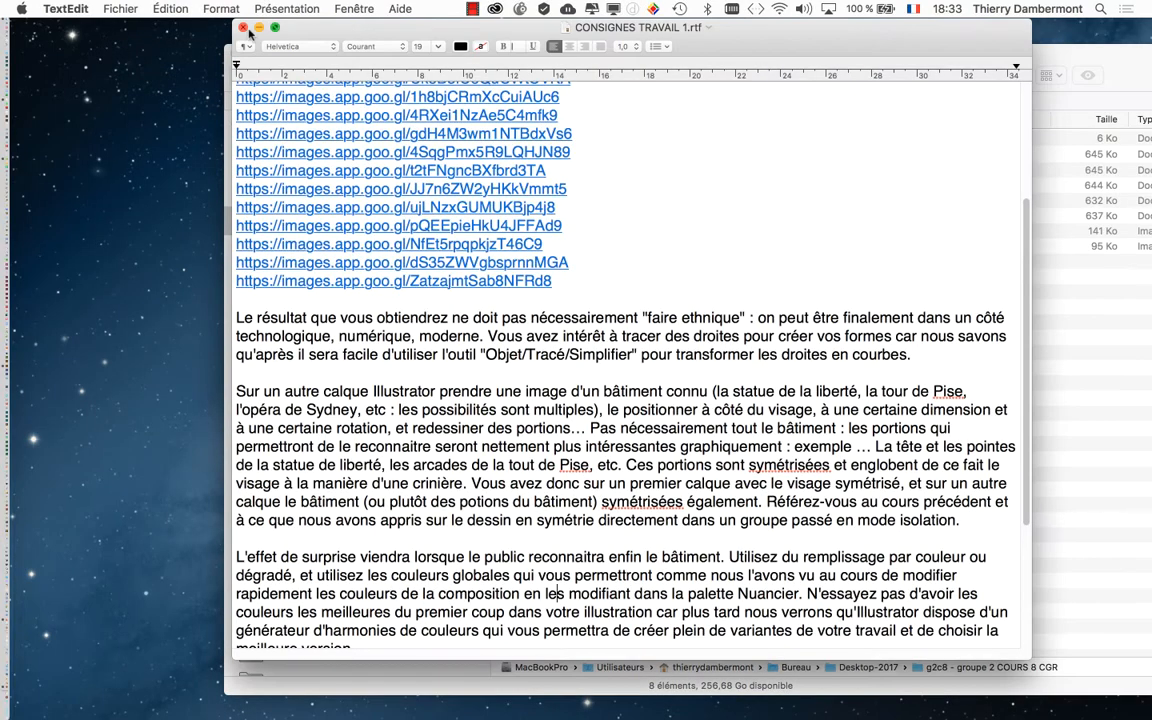
pyautogui.scroll(-1, 464, 258)
pyautogui.scroll(5, 464, 258)
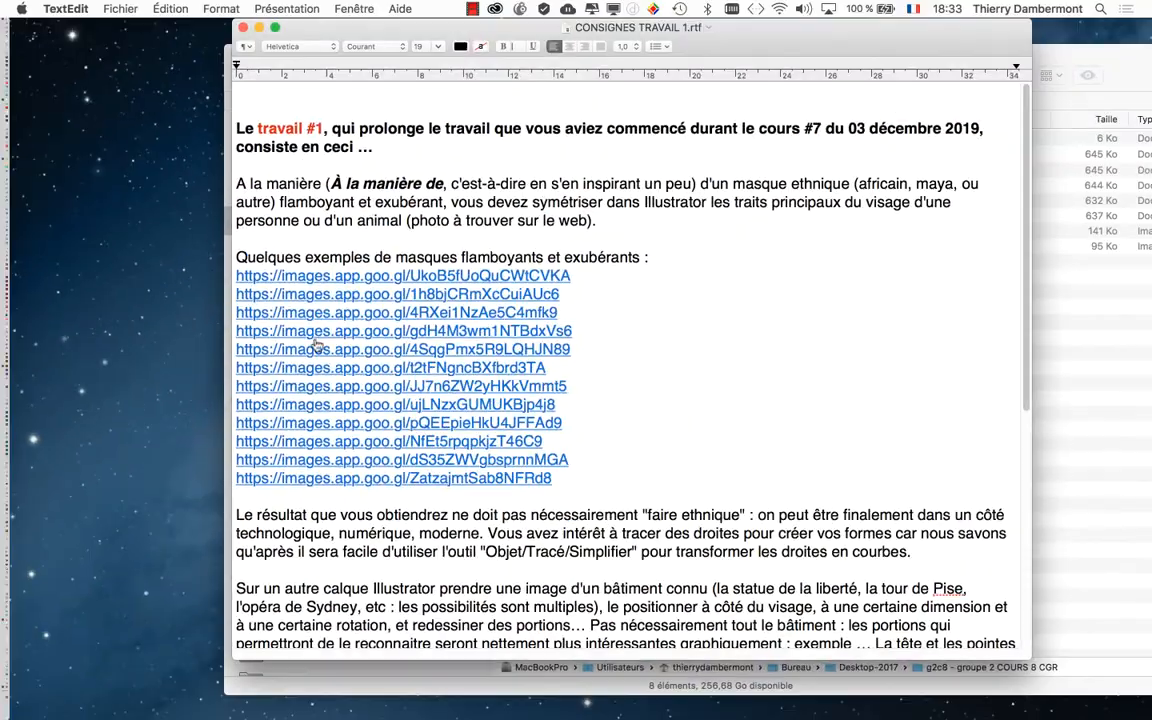
pyautogui.click(242, 28)
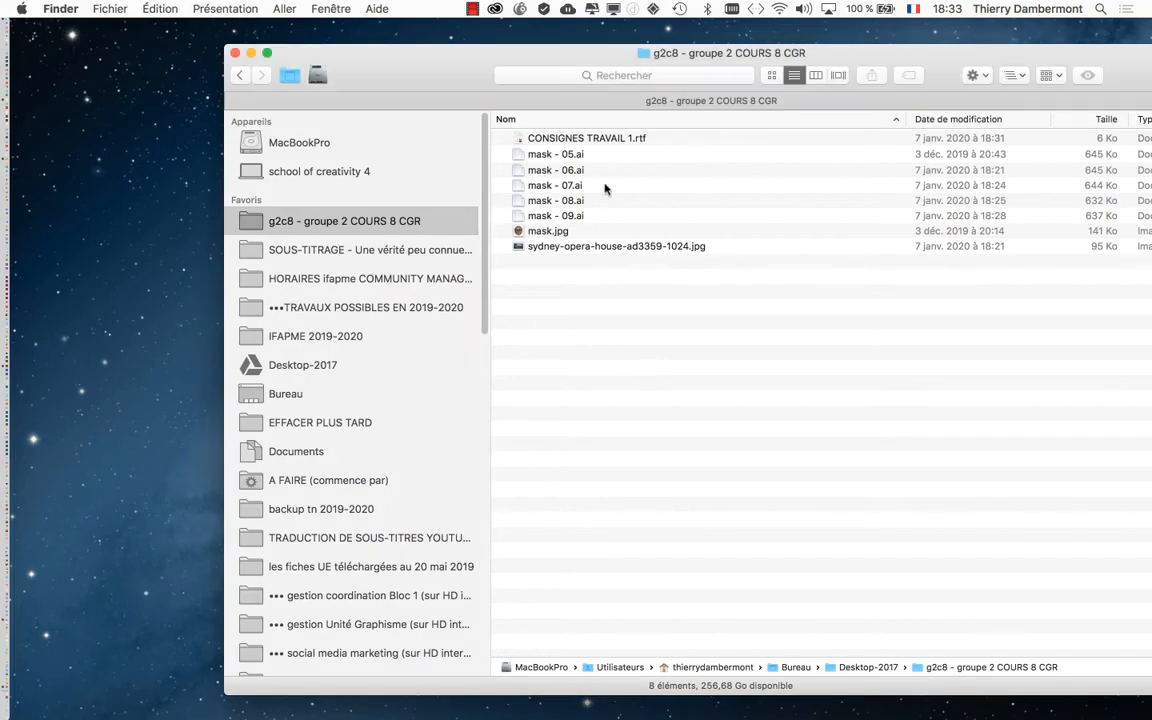
# Open mask - 05.ai and show the Calque 2 mask photo, comparing it with the drawn group hidden and shown.
pyautogui.doubleClick(607, 154)
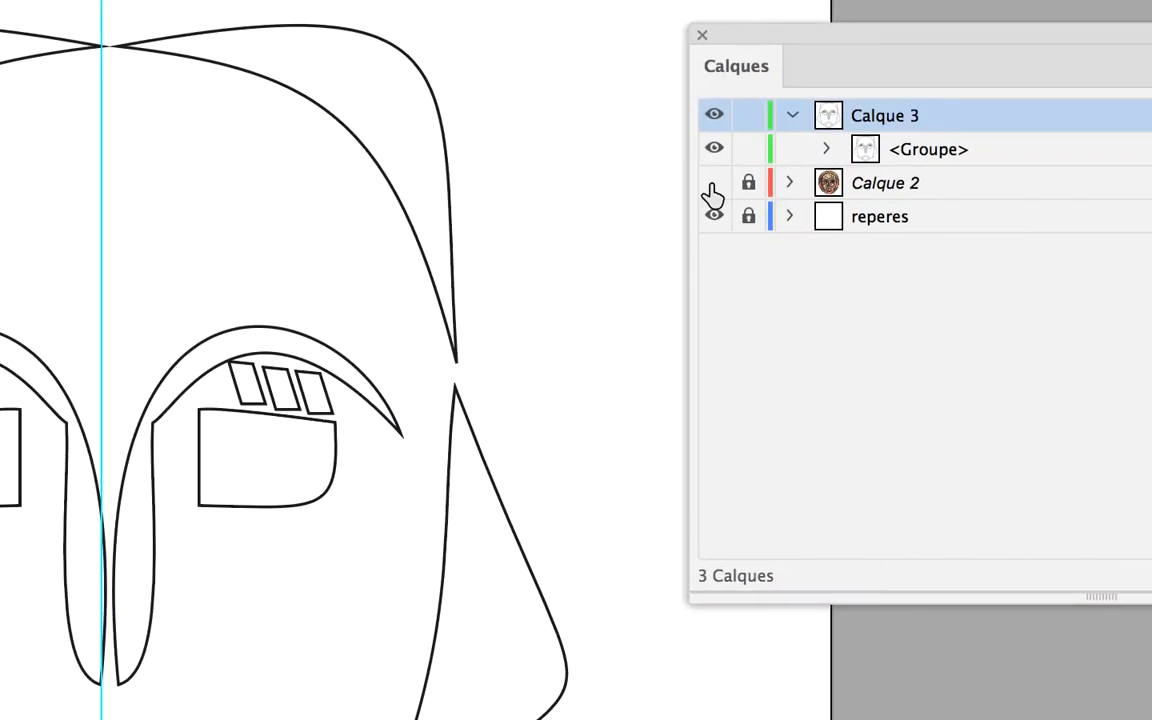
pyautogui.click(712, 184)
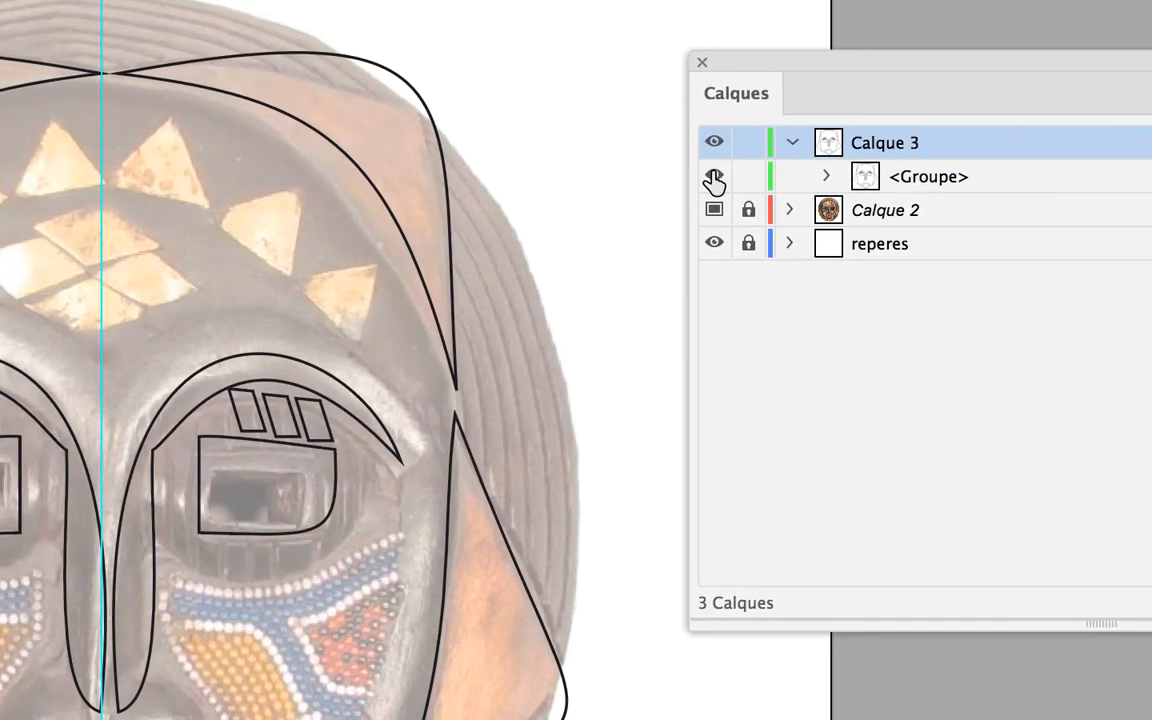
pyautogui.click(714, 150)
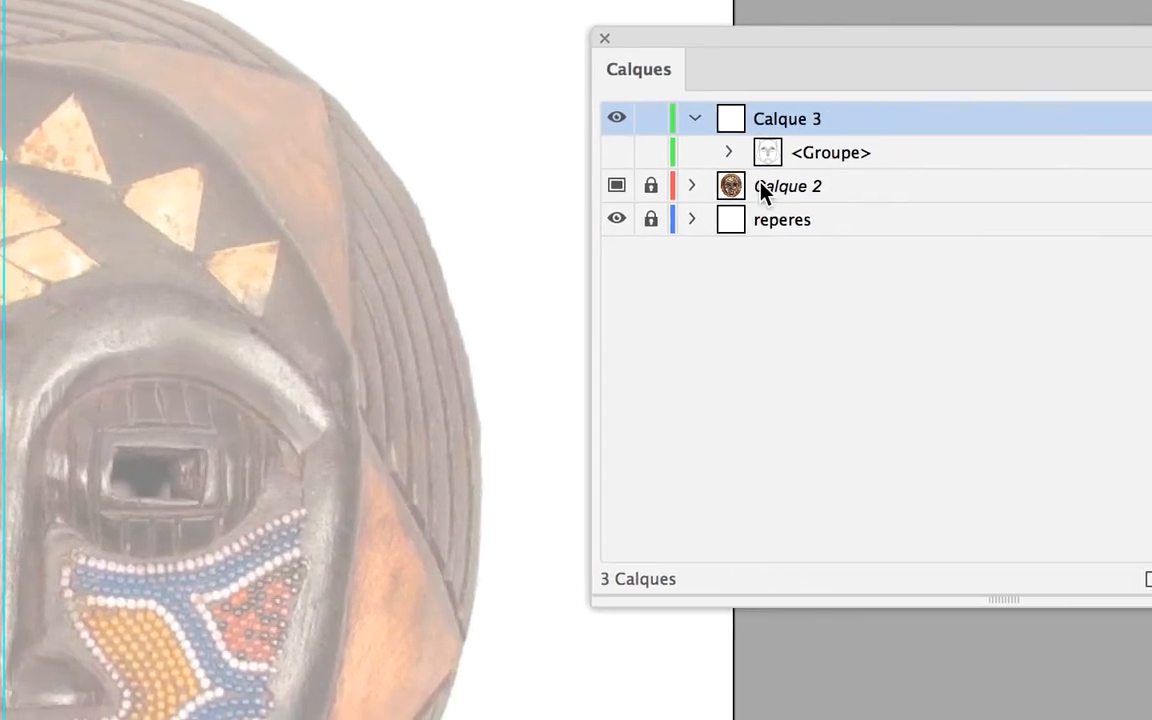
pyautogui.click(832, 212)
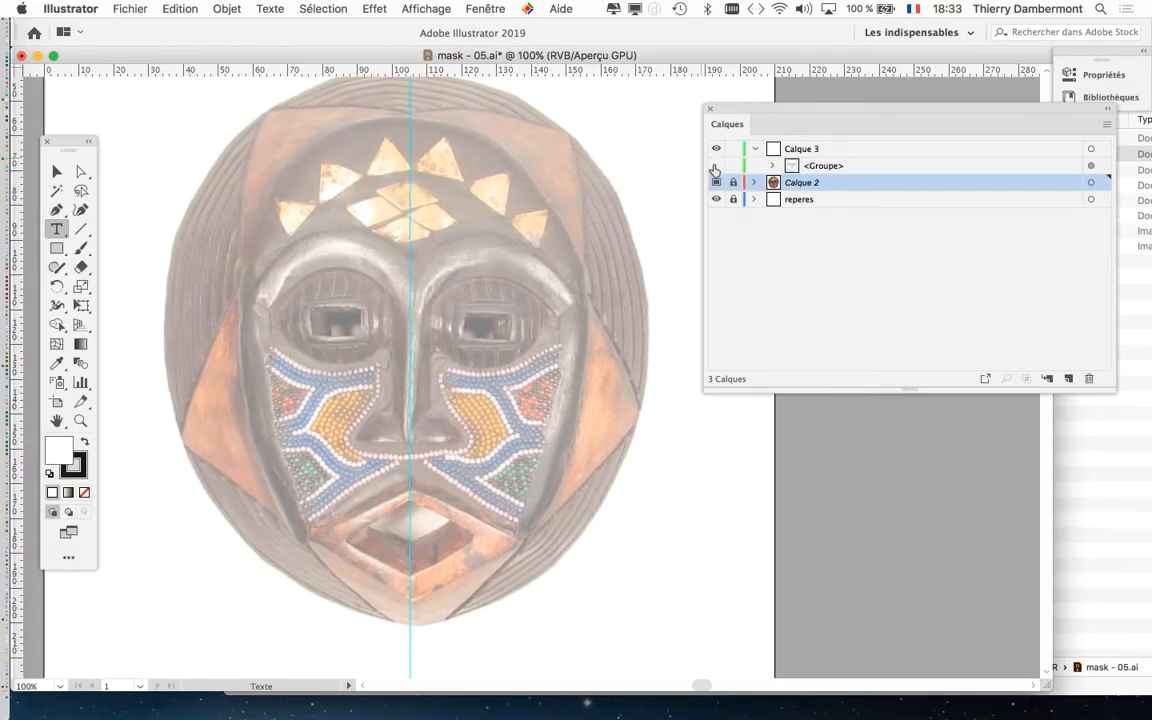
pyautogui.click(715, 166)
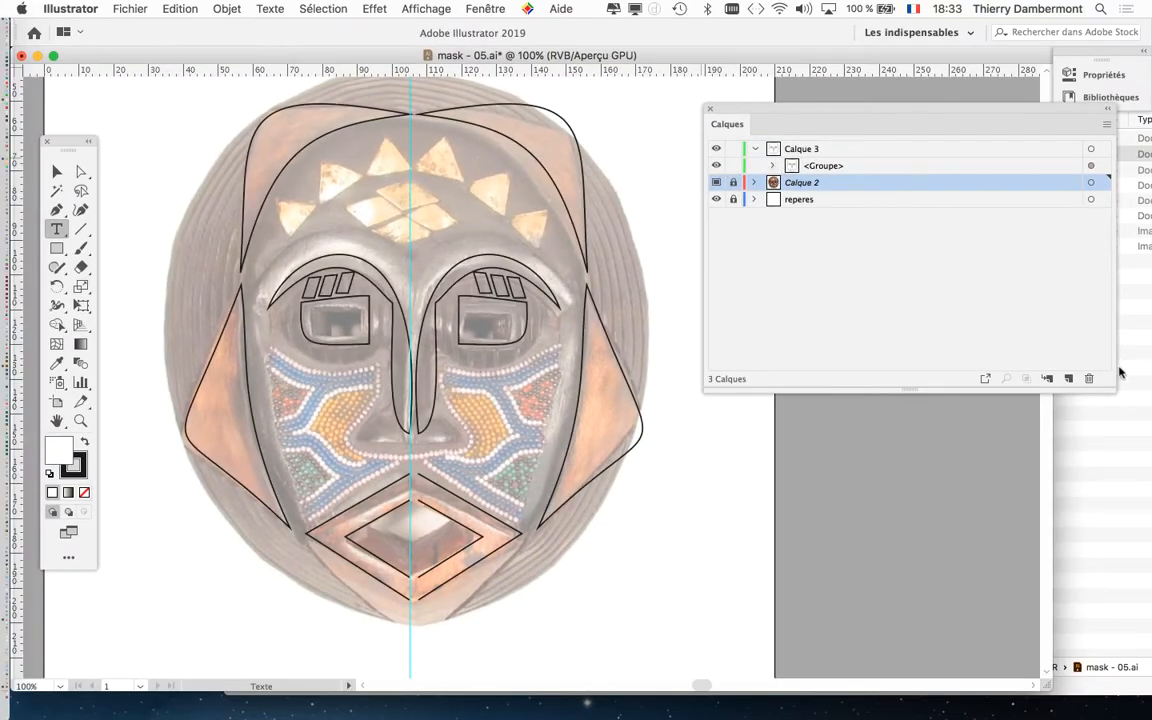
# Set the layer list's row size to 80 pixels and resize the list to fit the larger thumbnails.
pyautogui.moveTo(1113, 391); pyautogui.dragTo(991, 472)
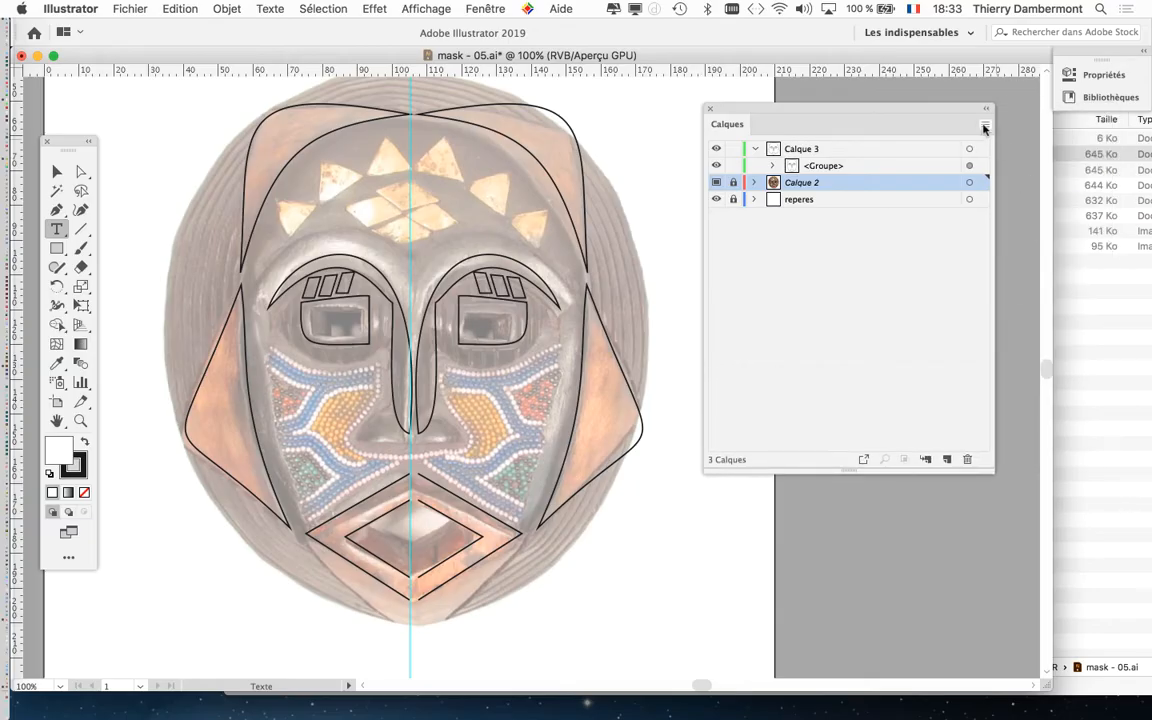
pyautogui.click(985, 124)
pyautogui.click(913, 509)
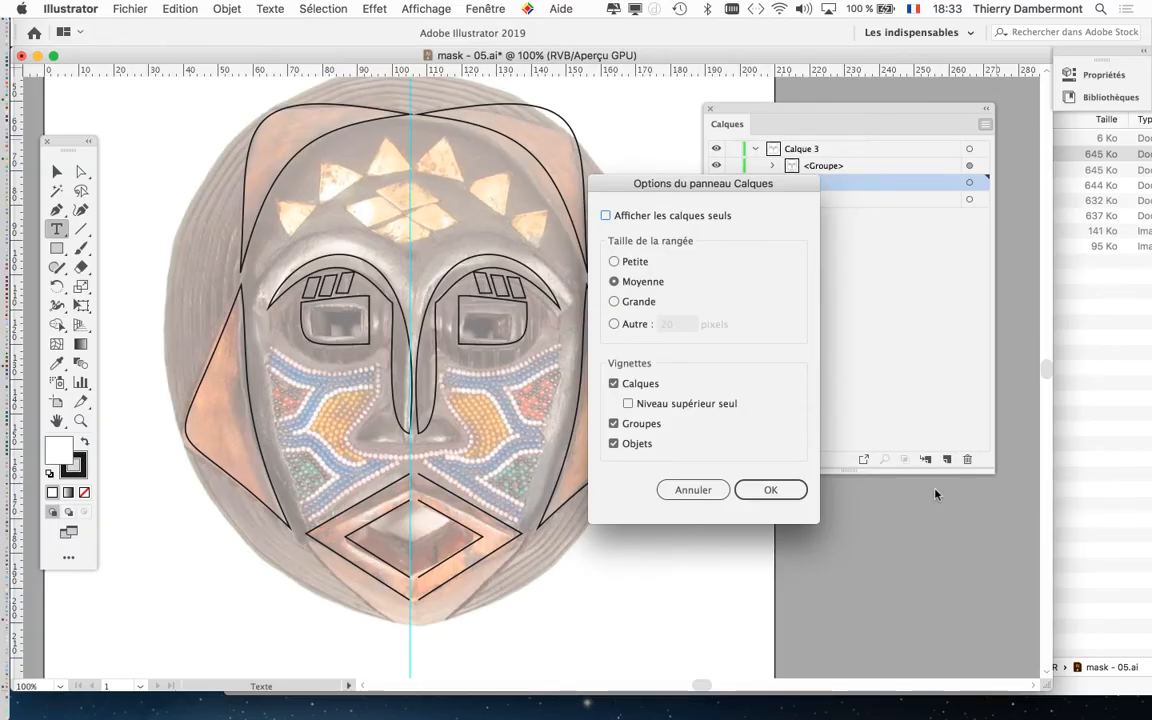
pyautogui.click(637, 326)
pyautogui.write('80')
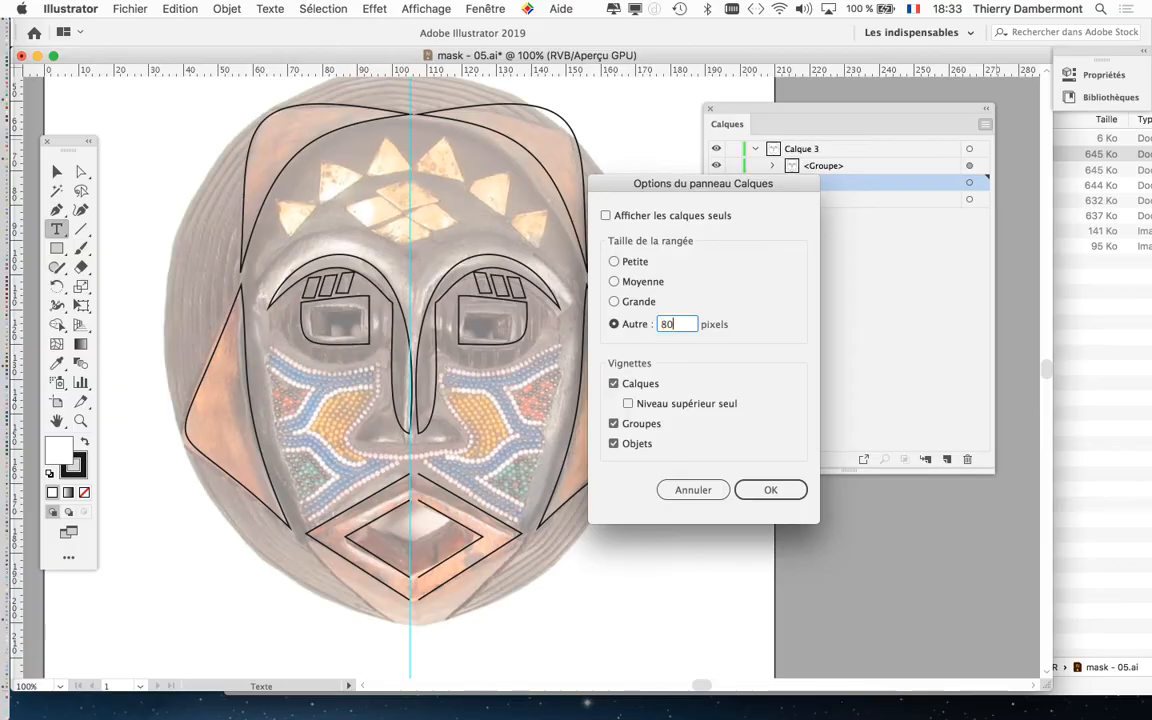
pyautogui.click(771, 493)
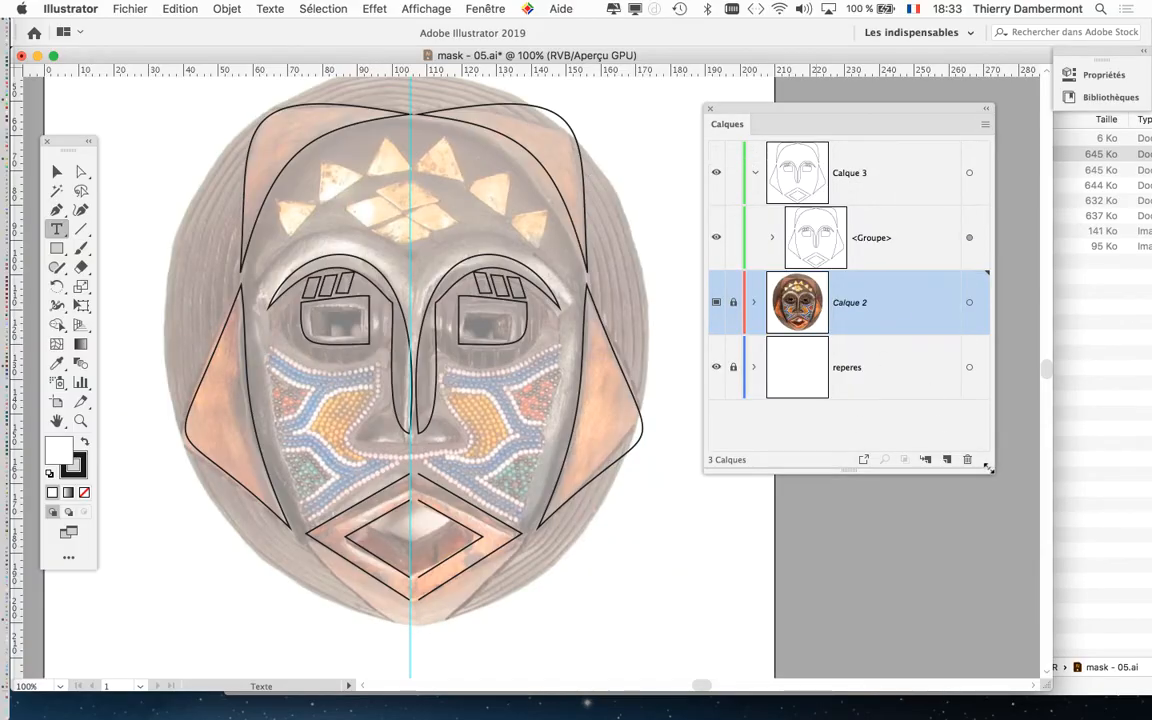
pyautogui.moveTo(989, 468); pyautogui.dragTo(1015, 513)
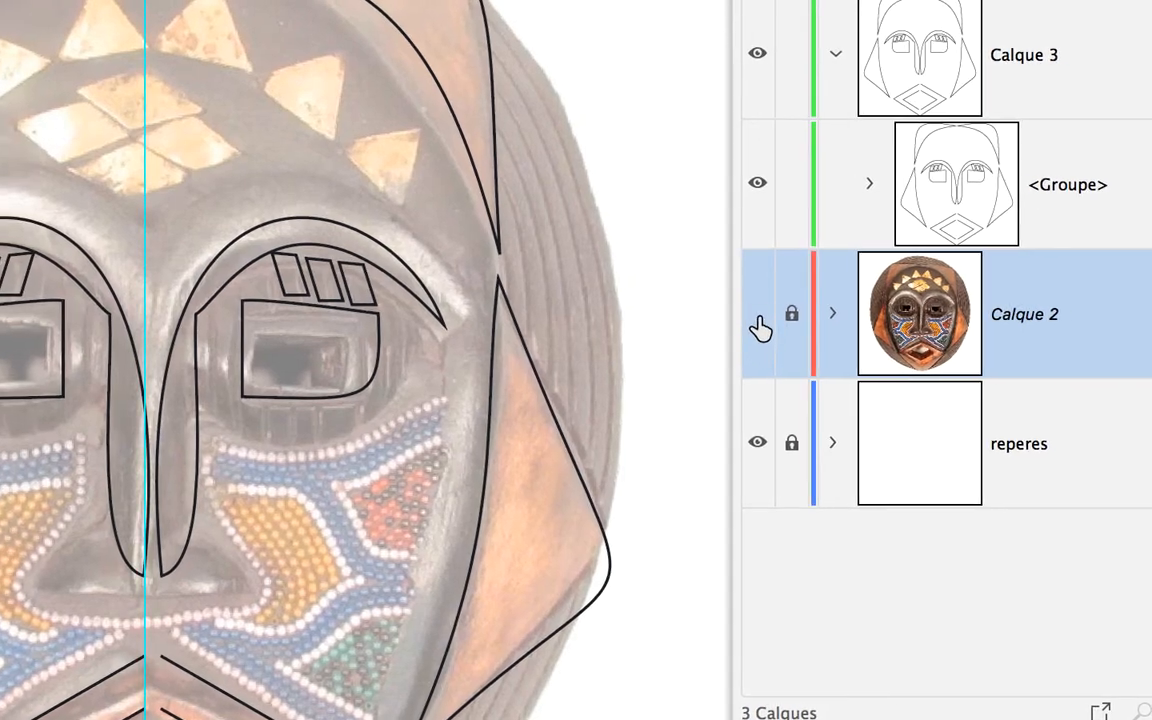
# Hide the Calque 2 mask photo and target the group inside Calque 3 so its paths are selected.
pyautogui.click(758, 316)
pyautogui.click(878, 186)
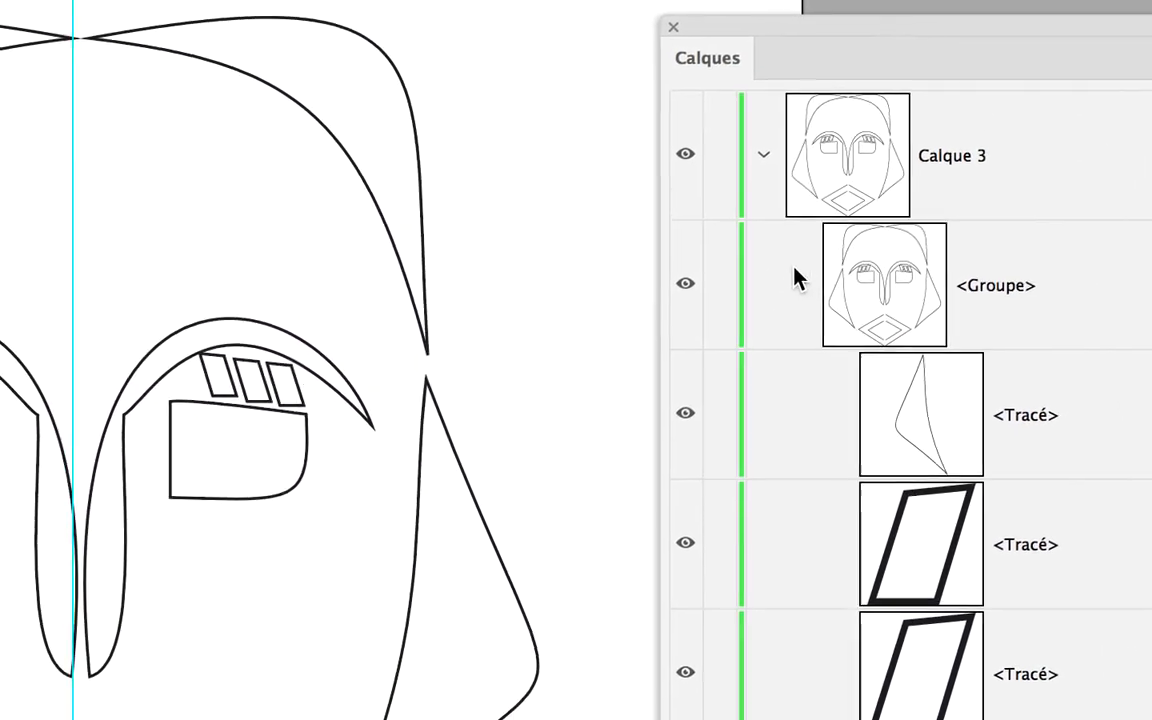
pyautogui.click(799, 283)
pyautogui.click(764, 156)
pyautogui.click(986, 158)
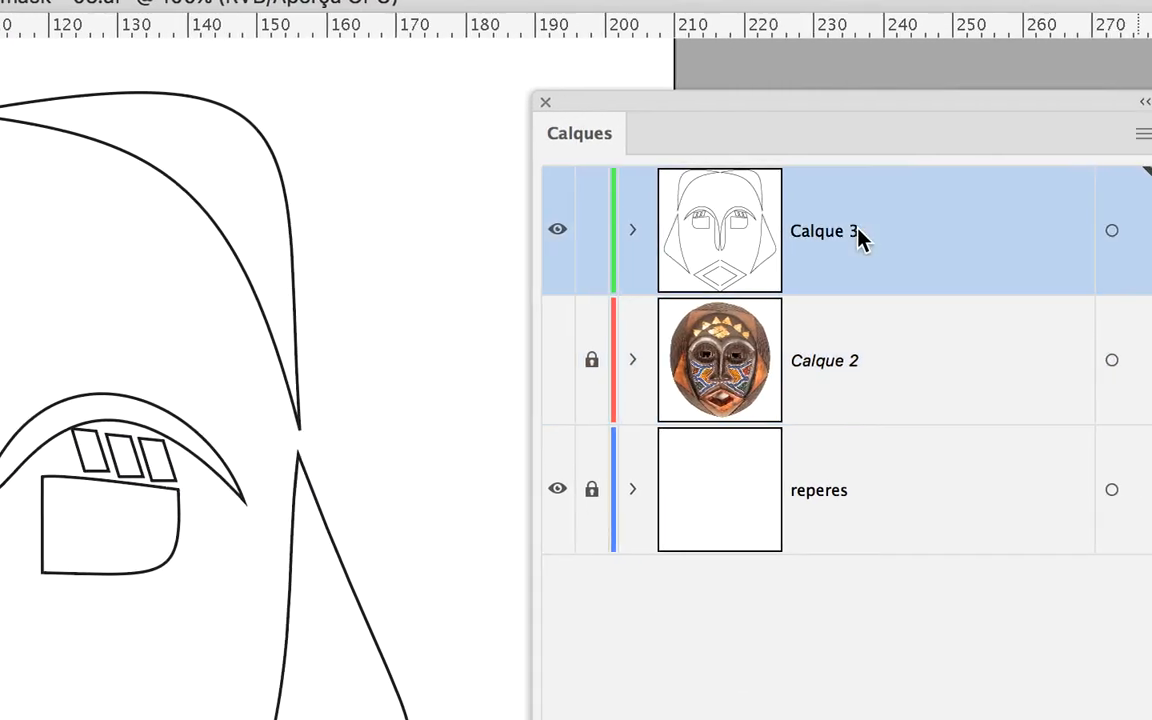
pyautogui.click(632, 230)
pyautogui.click(848, 288)
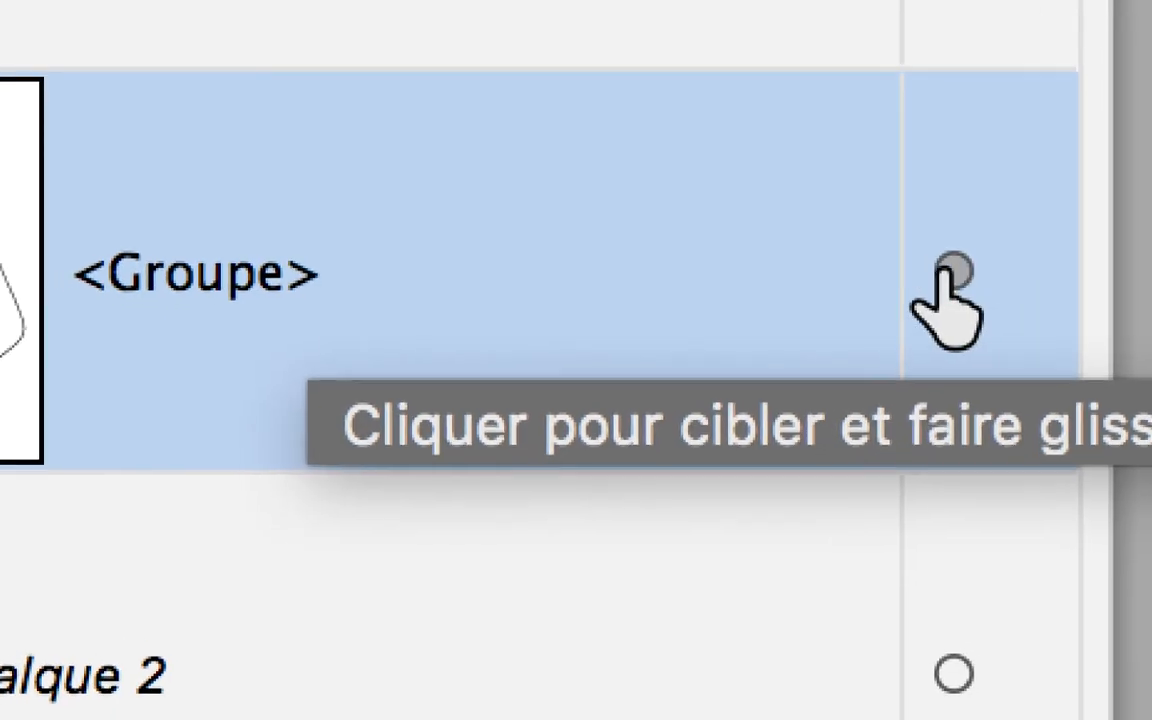
pyautogui.click(934, 258)
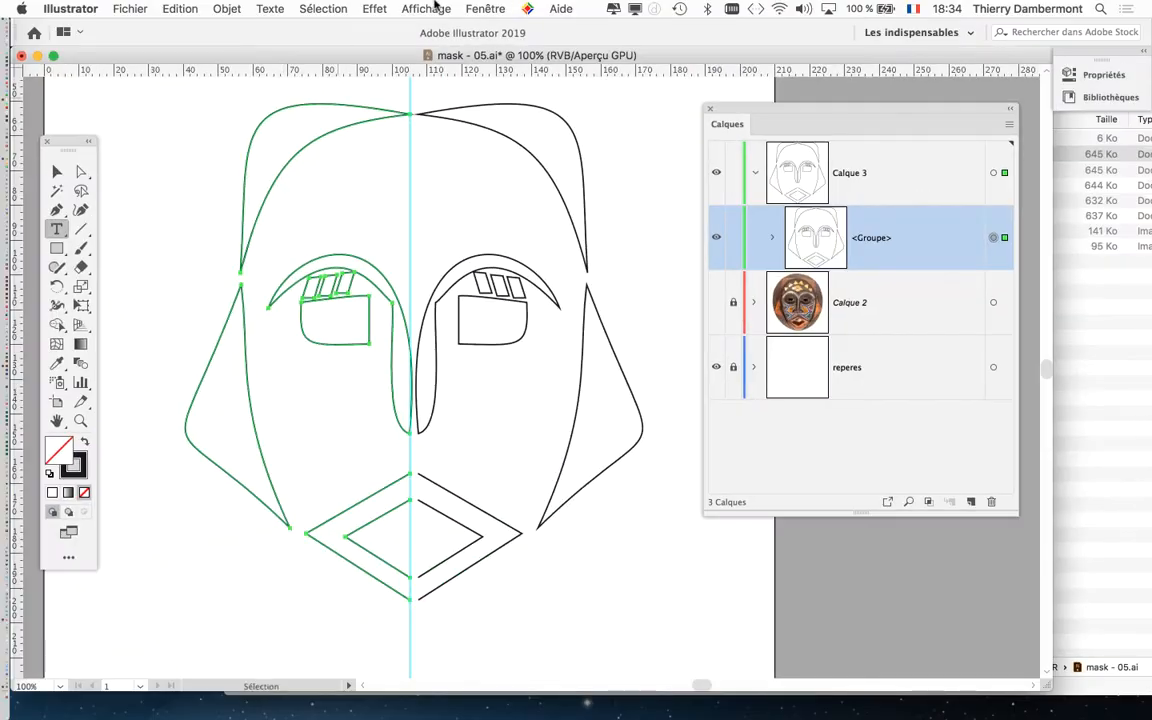
# Display the group's appearance attributes and examine the mirror and copies options of its Transformation effect.
pyautogui.click(485, 8)
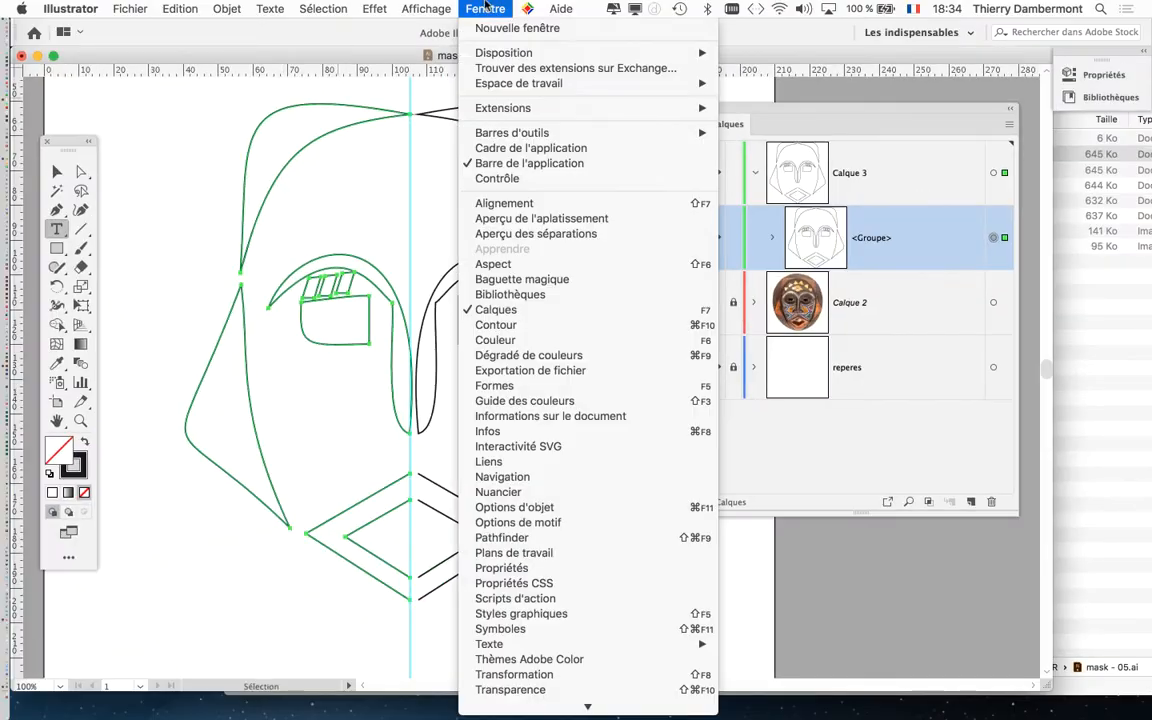
pyautogui.click(495, 260)
pyautogui.moveTo(659, 274); pyautogui.dragTo(394, 146)
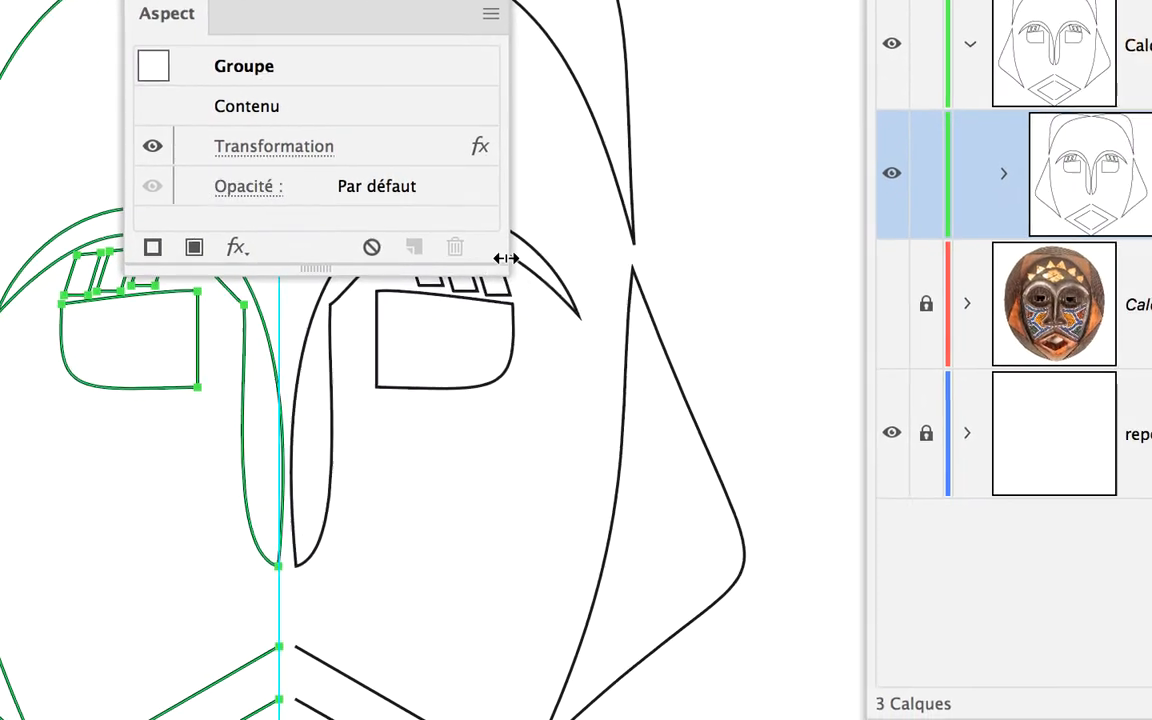
pyautogui.moveTo(604, 343); pyautogui.dragTo(650, 563)
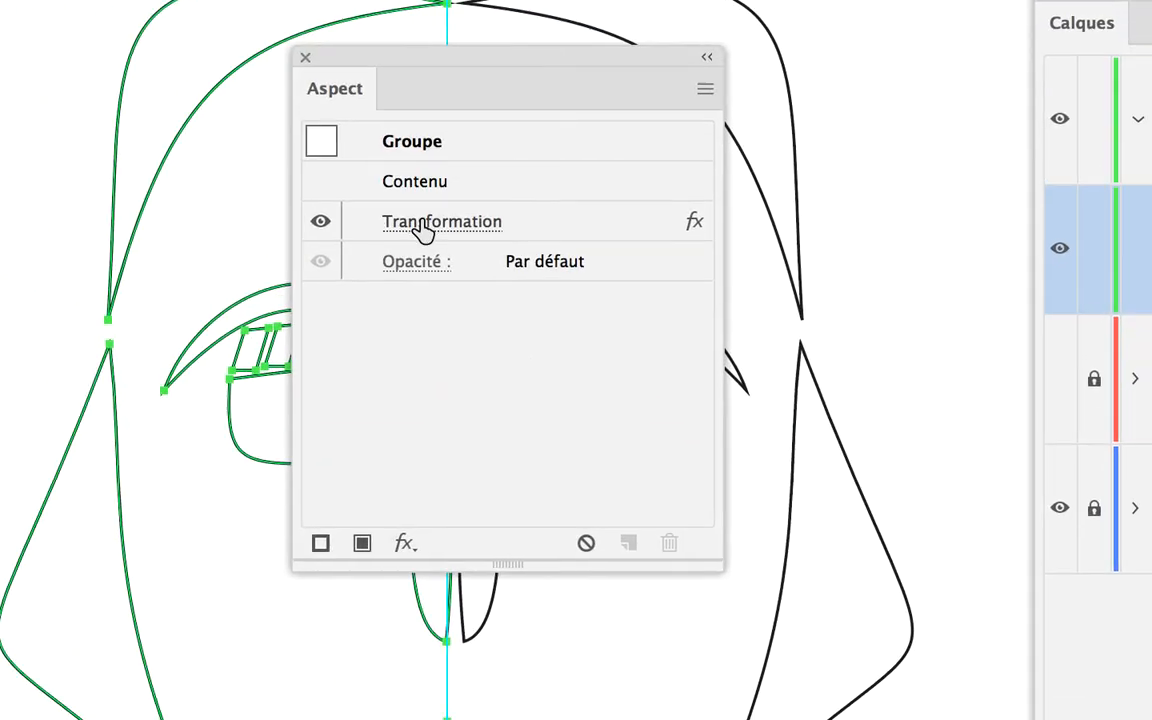
pyautogui.click(413, 228)
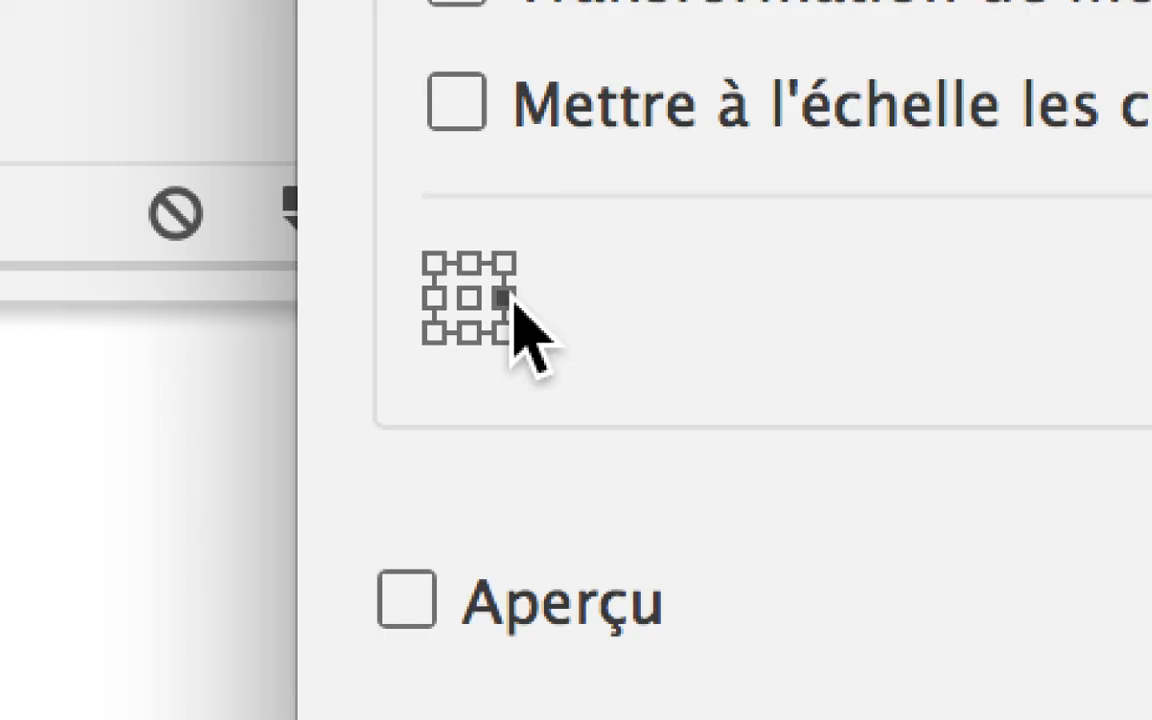
pyautogui.moveTo(648, 298); pyautogui.dragTo(628, 302)
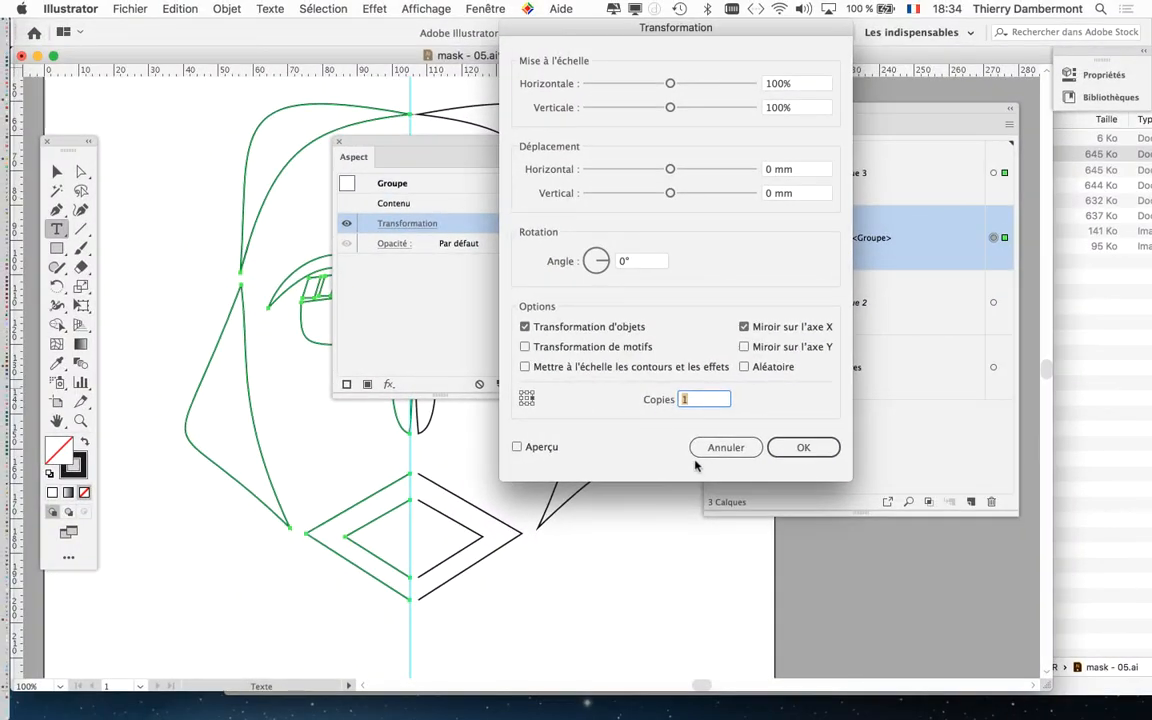
pyautogui.click(813, 622)
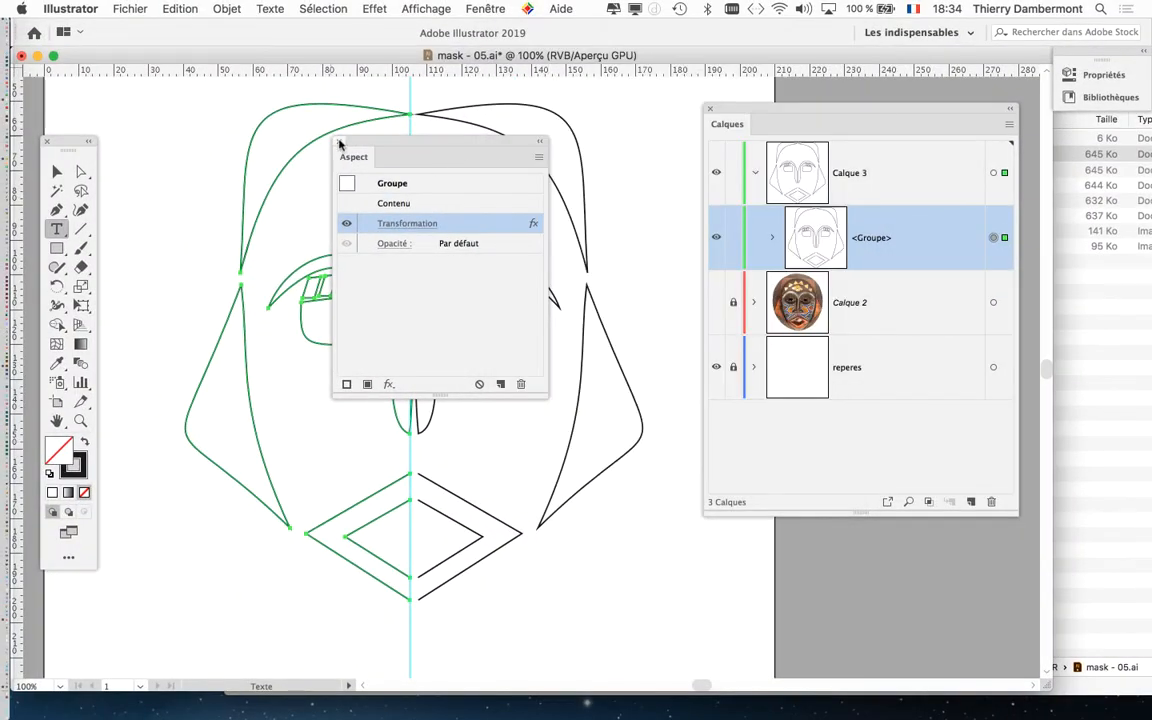
# Tidy the workspace by moving the floating palettes clear of the drawing and hiding the other applications.
pyautogui.moveTo(353, 144); pyautogui.dragTo(601, 318)
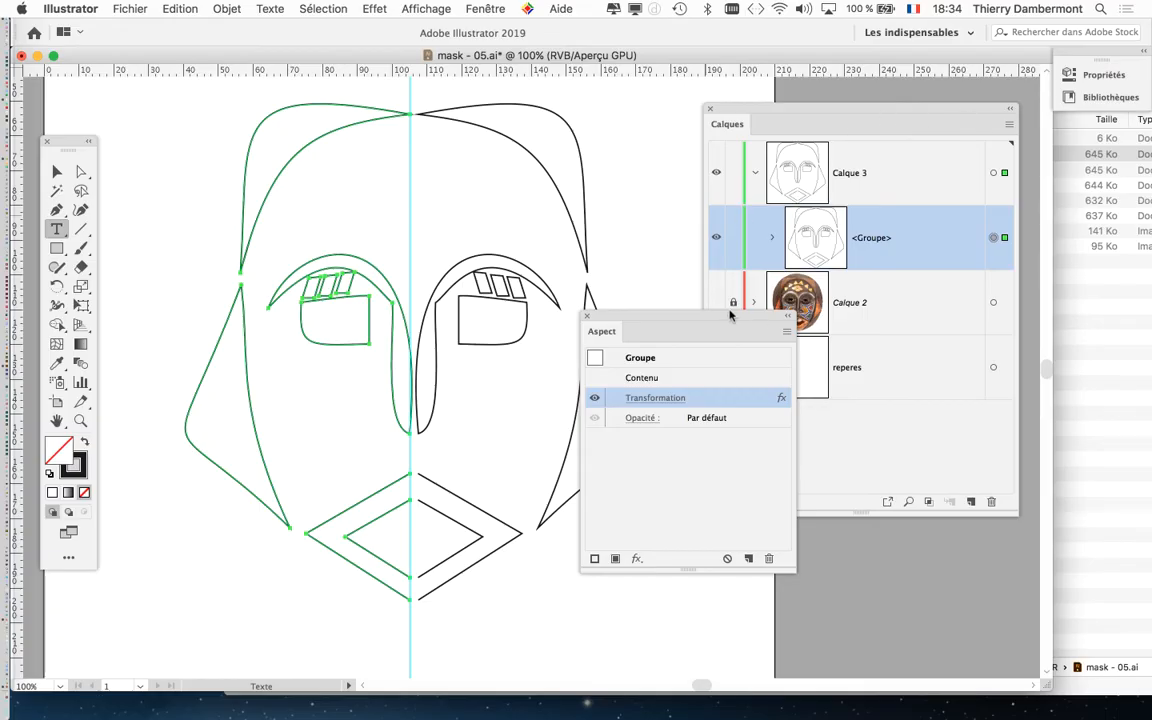
pyautogui.moveTo(727, 315); pyautogui.dragTo(1050, 430)
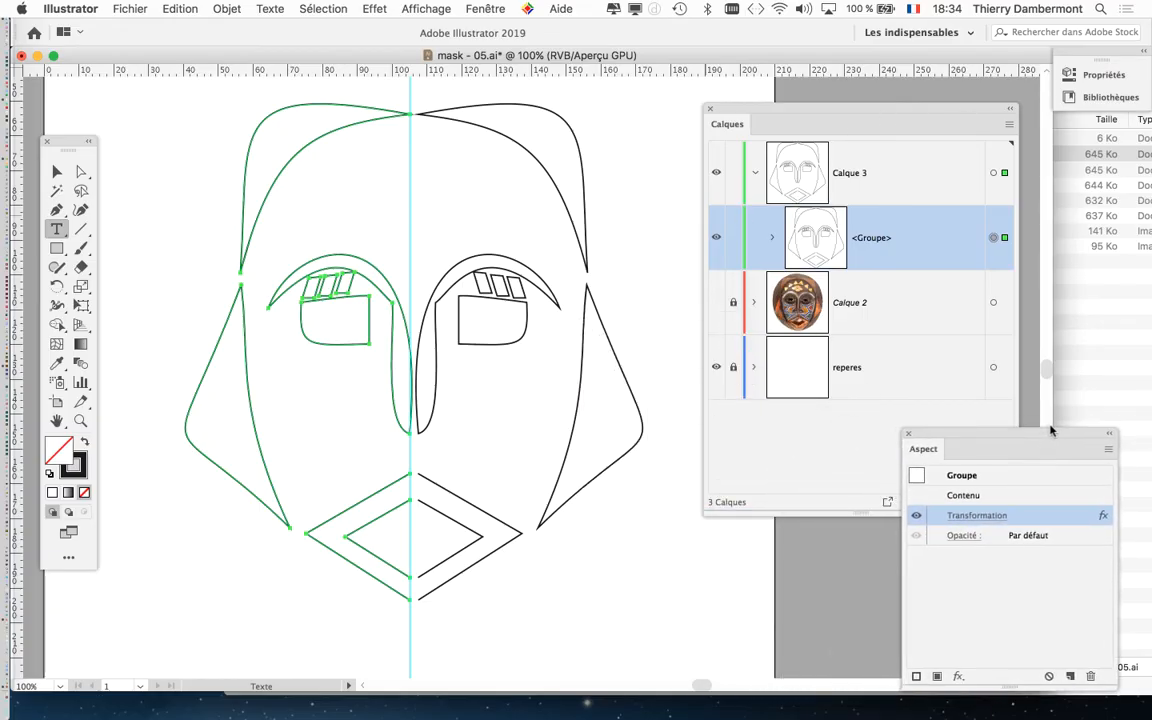
pyautogui.press('alt+super+h')
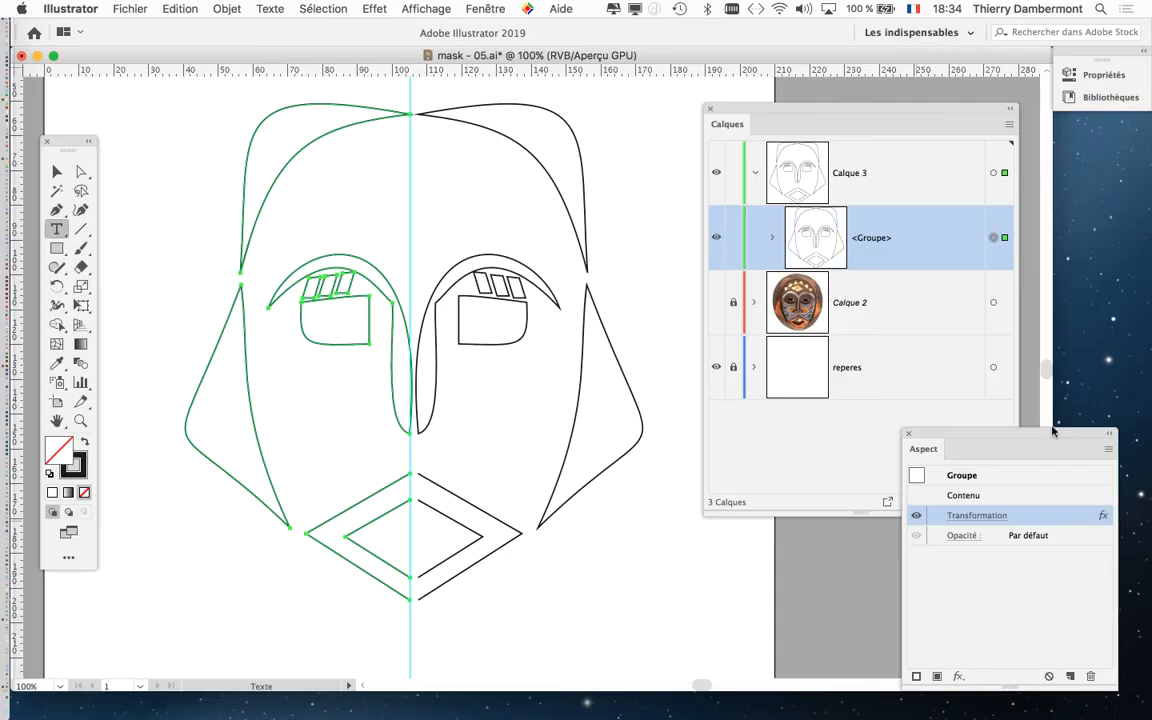
pyautogui.moveTo(65, 143); pyautogui.dragTo(109, 107)
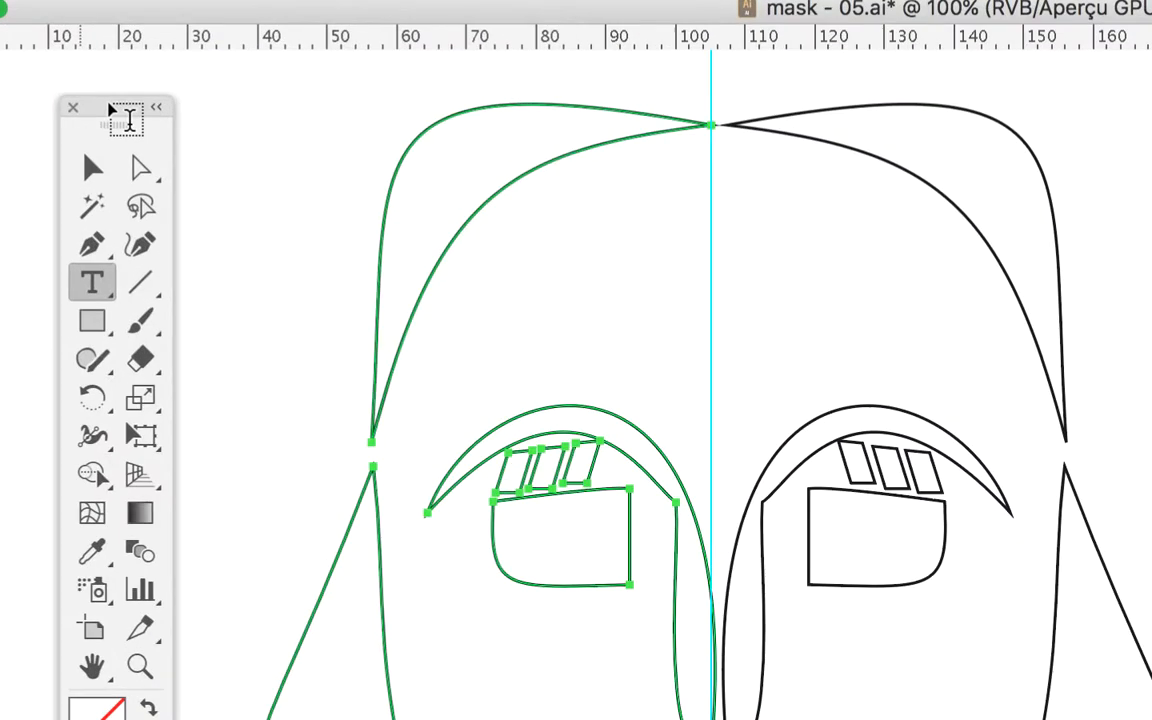
# Try isolating the selected face group with the Selection tool and return to the full document.
pyautogui.press('v')
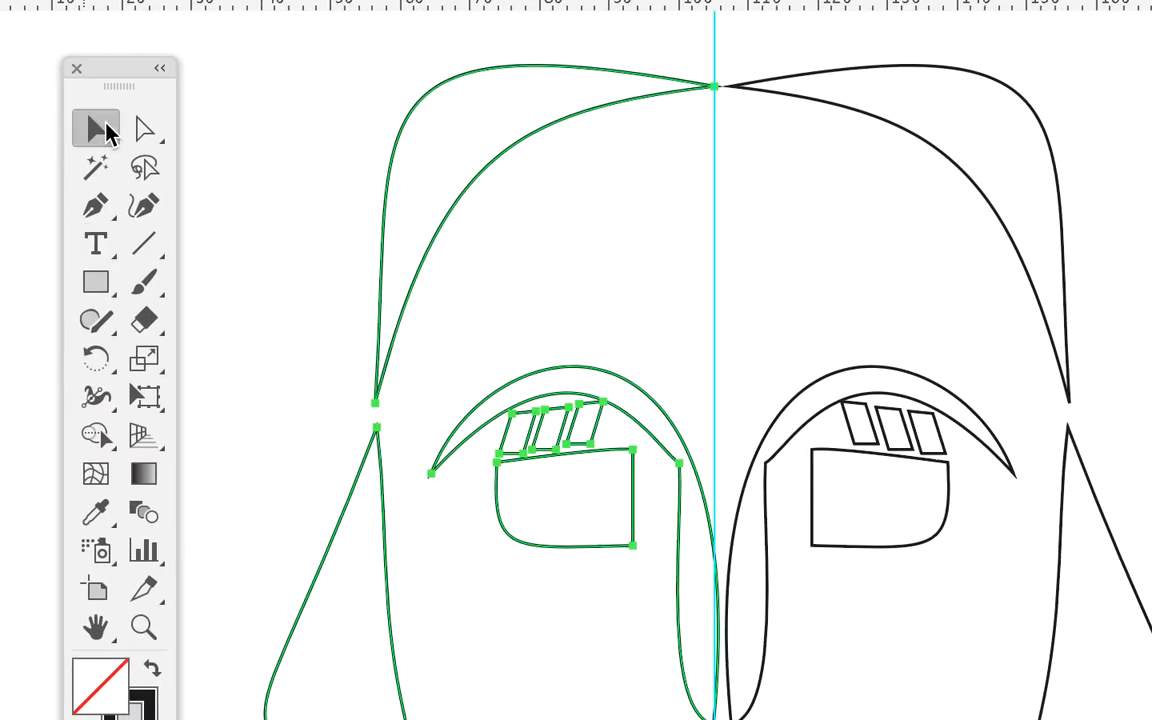
pyautogui.rightClick(221, 142)
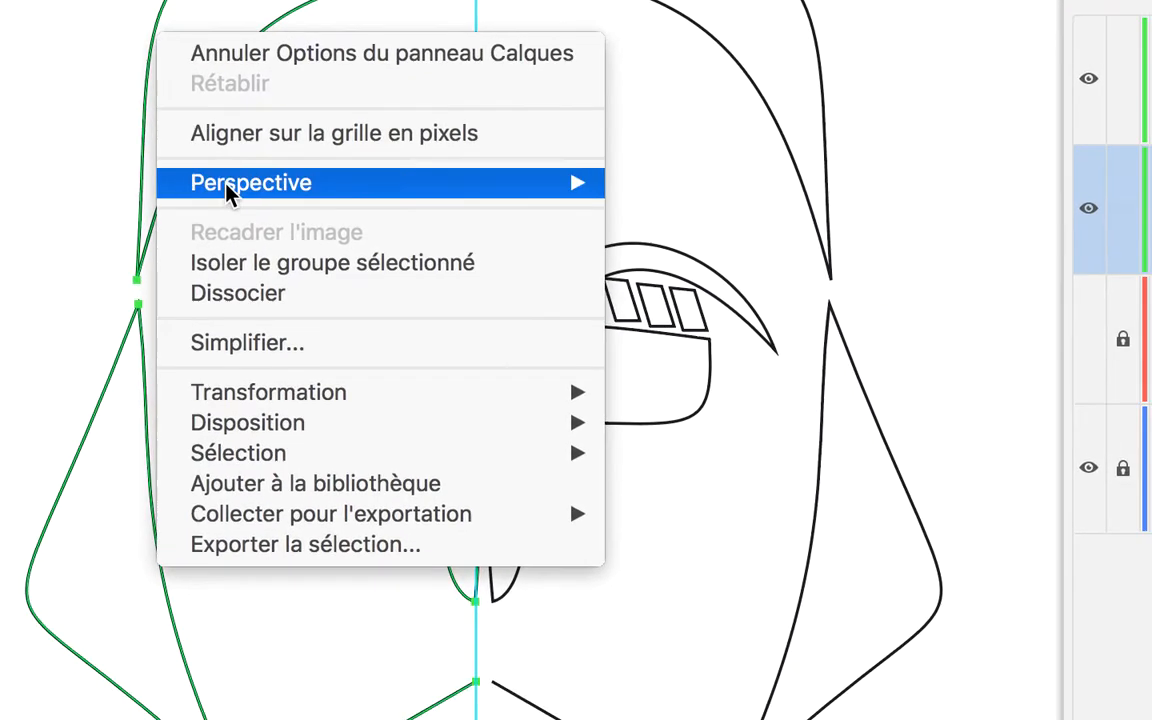
pyautogui.click(245, 219)
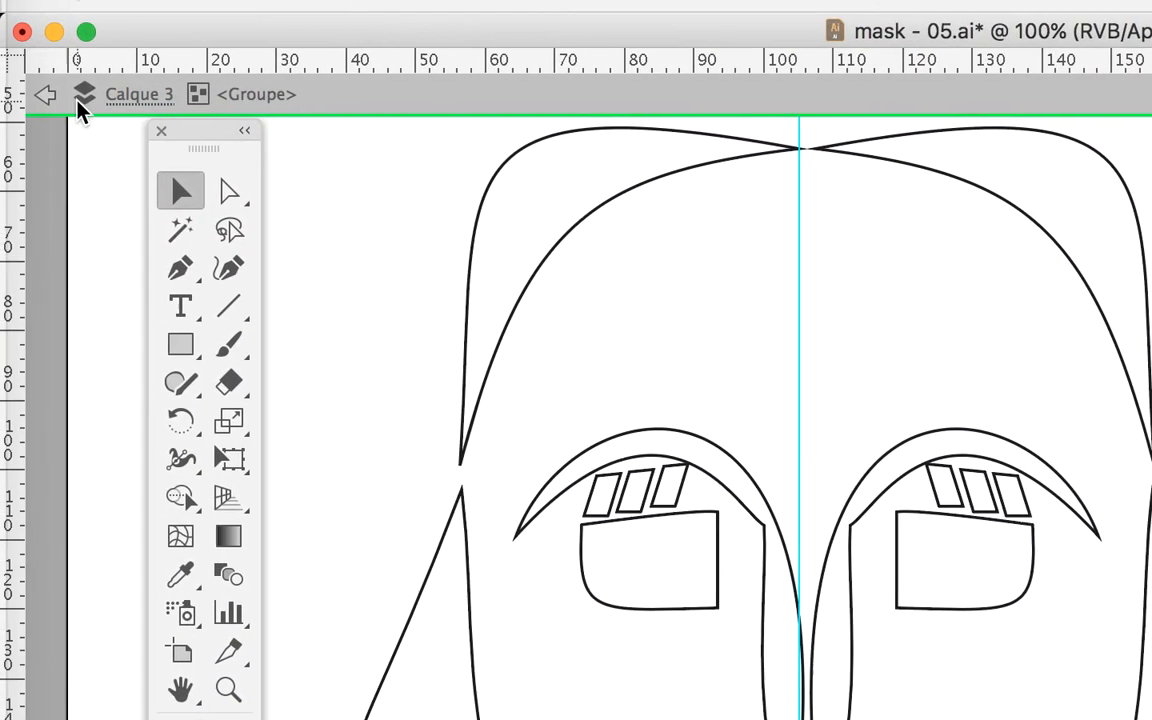
pyautogui.click(48, 97)
pyautogui.click(63, 97)
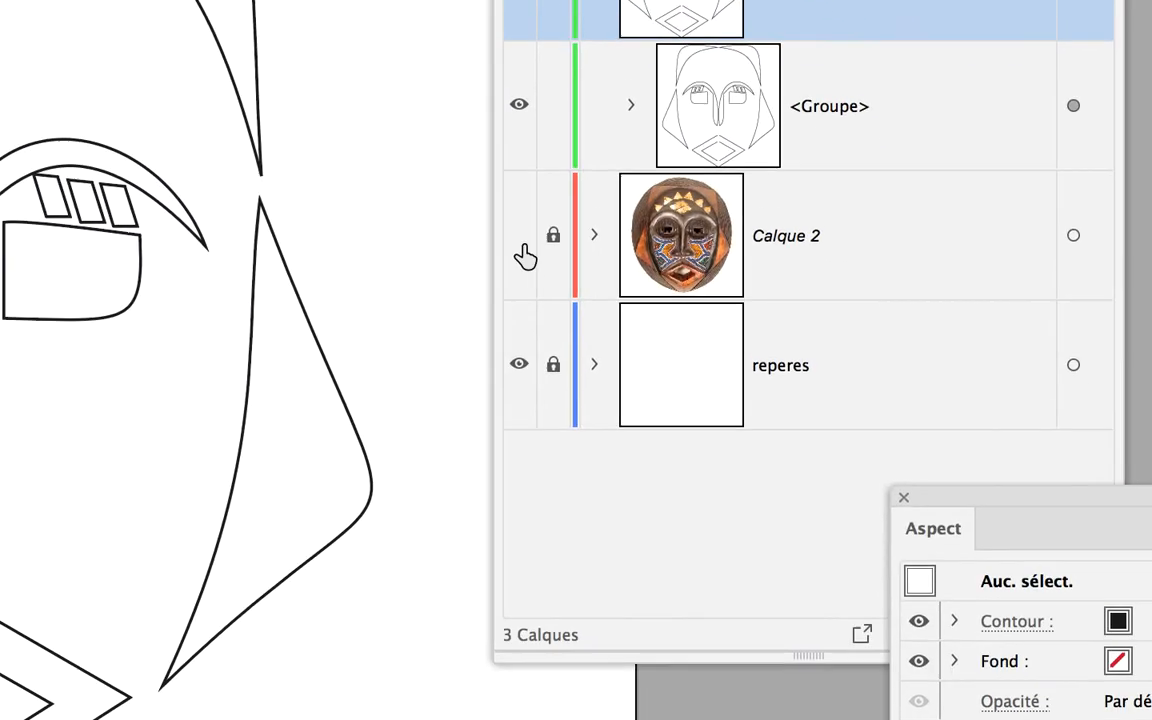
# Show the Calque 2 mask photo under the line art and isolate the face group for editing with the Anchor Point tool.
pyautogui.click(522, 245)
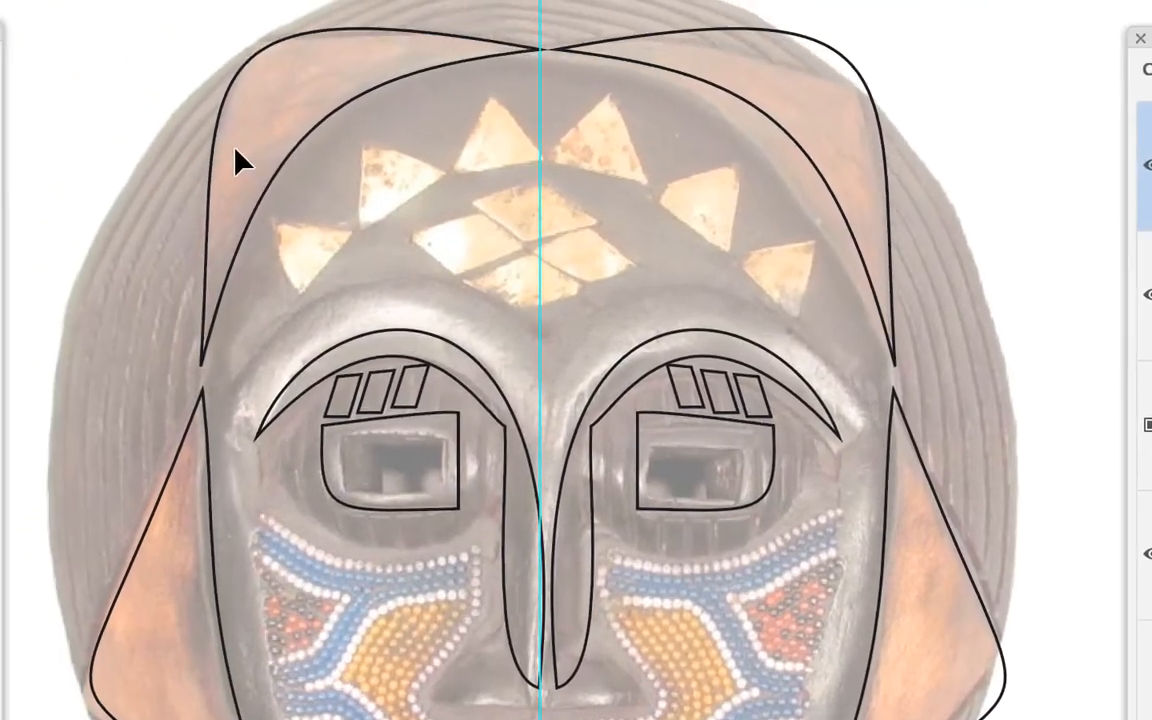
pyautogui.click(231, 149)
pyautogui.rightClick(230, 150)
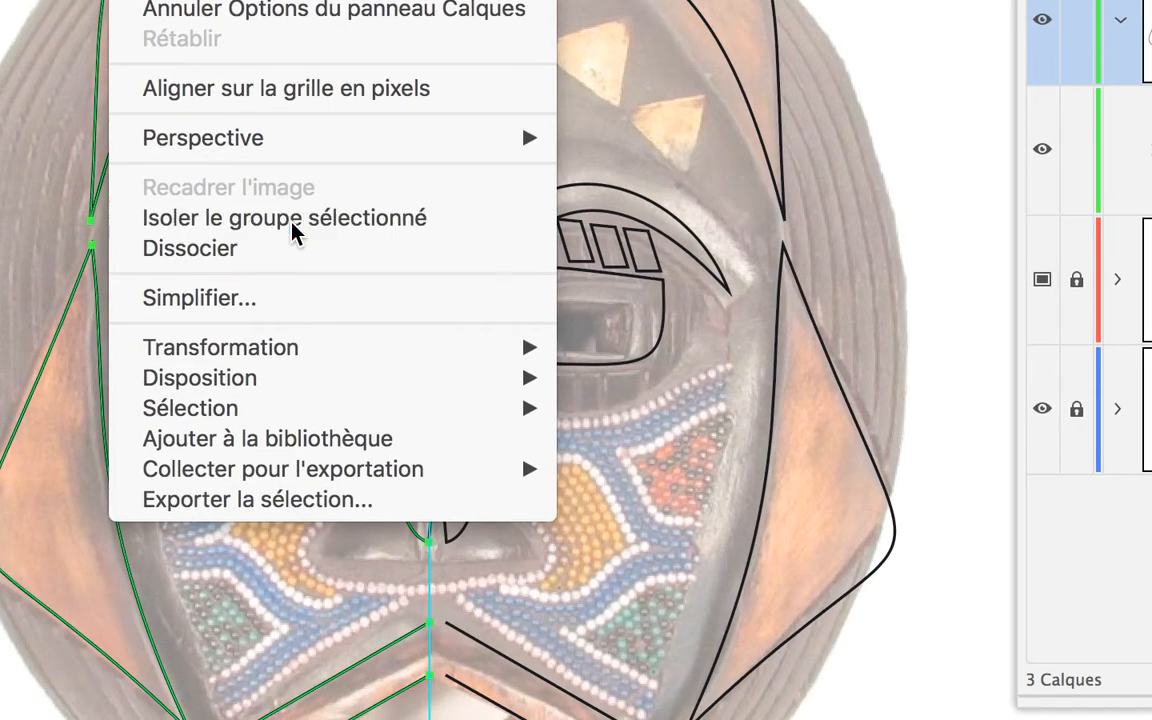
pyautogui.click(399, 381)
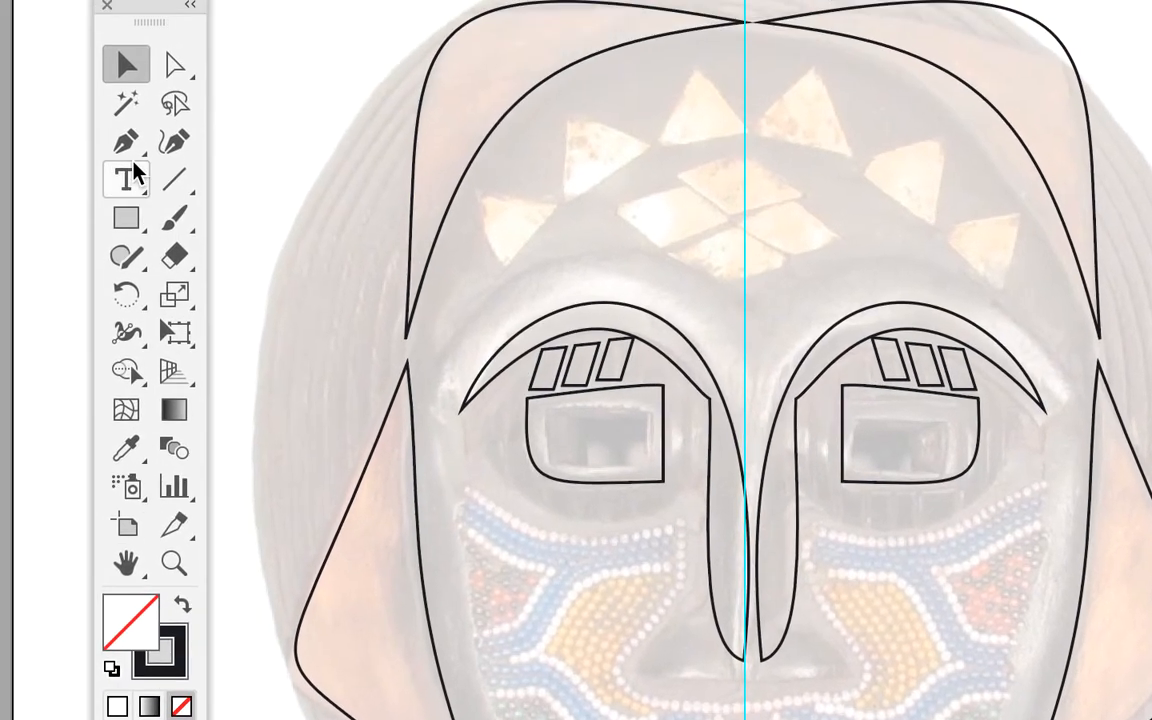
pyautogui.click(129, 156)
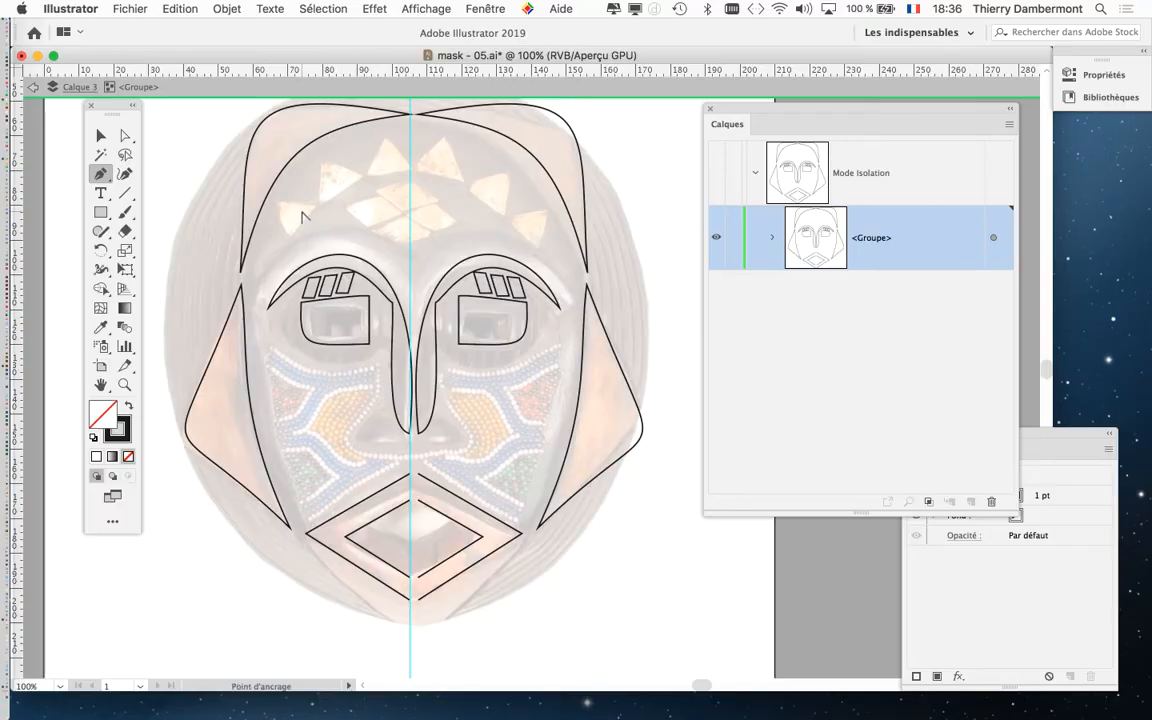
# Trace the outermost triangle on the left side of the mask's forehead as a closed path with the Pen tool.
pyautogui.scroll(1, 303, 211)
pyautogui.scroll(3, 349, 220)
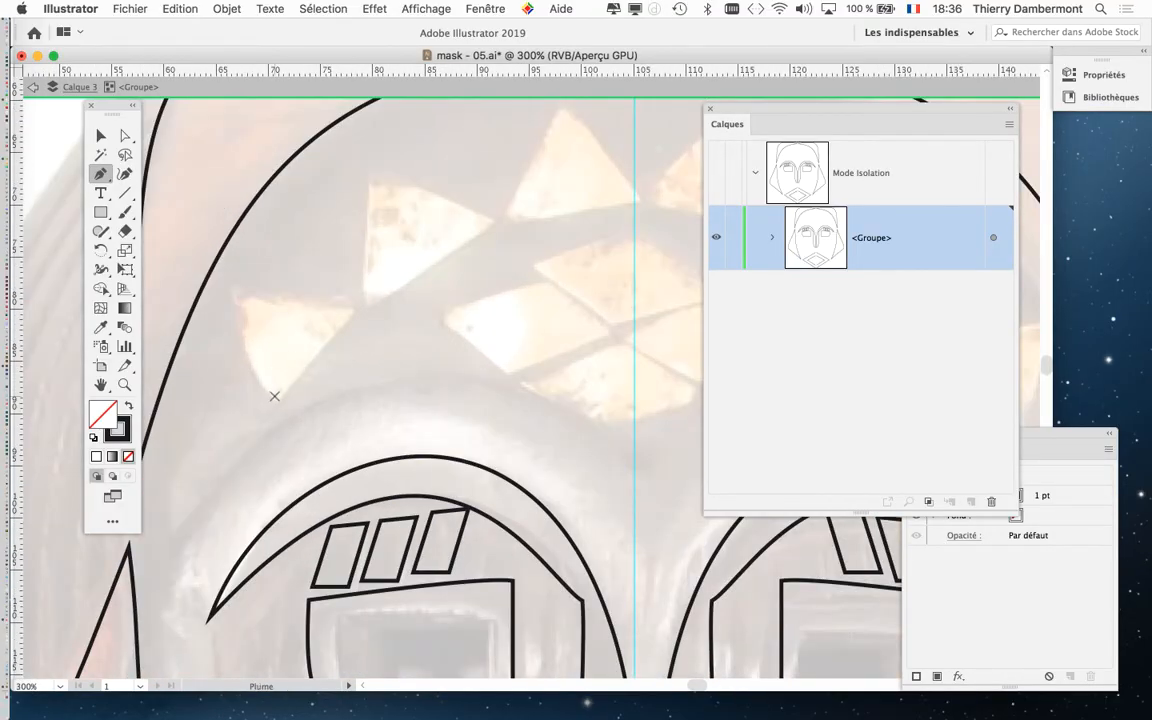
pyautogui.click(273, 404)
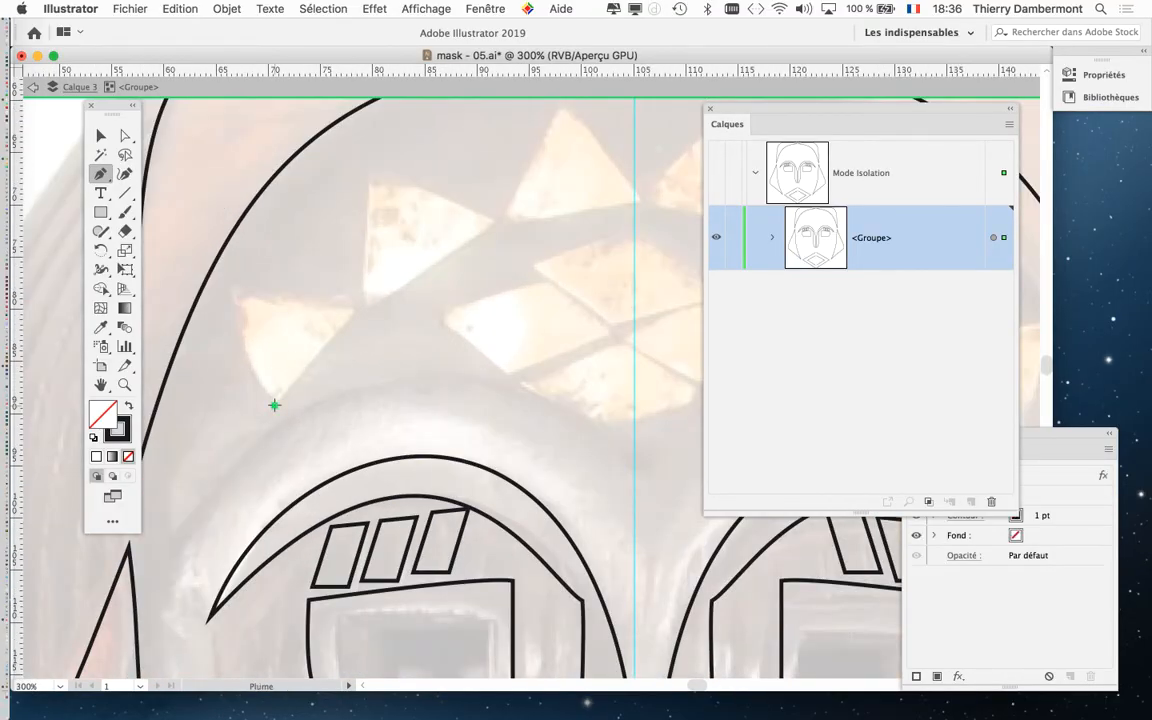
pyautogui.click(232, 290)
pyautogui.click(351, 310)
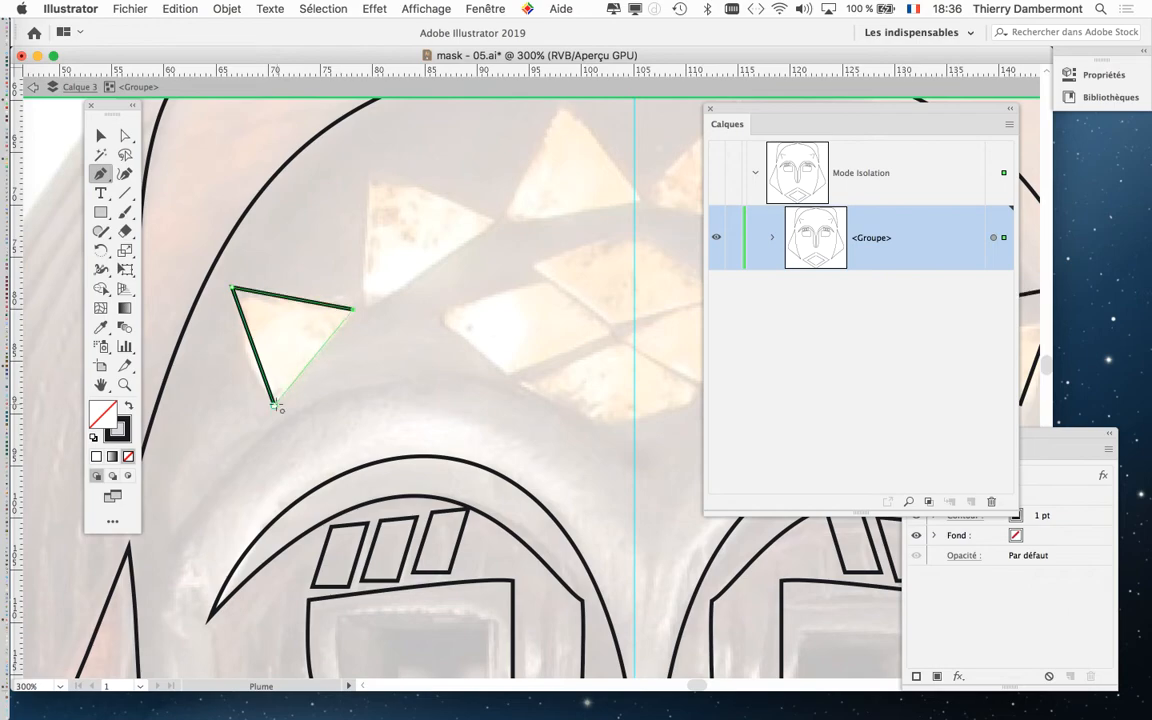
pyautogui.click(274, 404)
# Trace the second, larger forehead triangle as a closed three-point path over the photo.
pyautogui.click(368, 301)
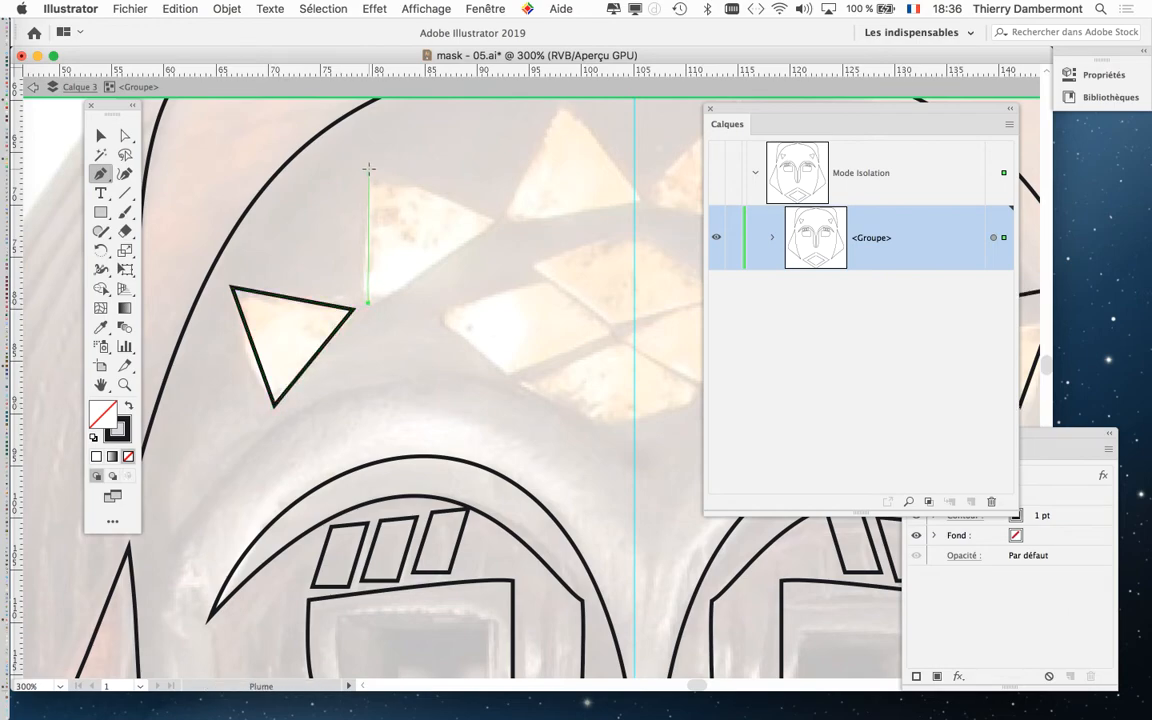
pyautogui.click(368, 170)
pyautogui.click(493, 221)
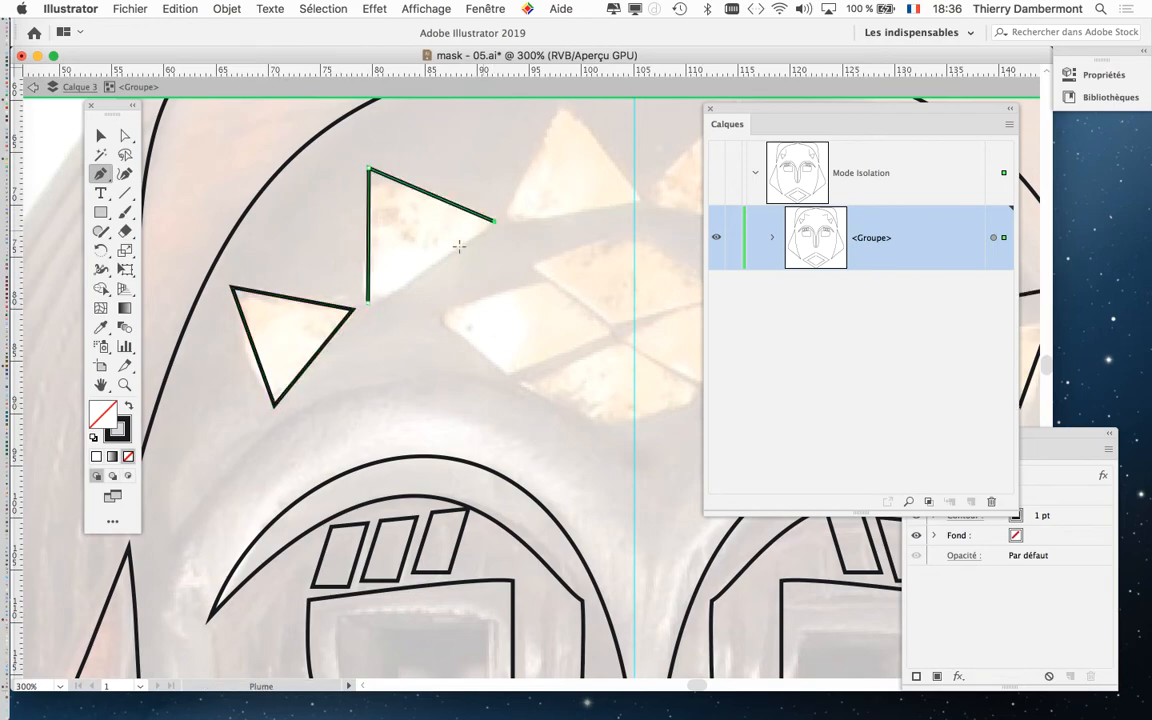
pyautogui.click(368, 301)
# Trace the left diamond of the central forehead motif as a closed four-point path.
pyautogui.press('space')
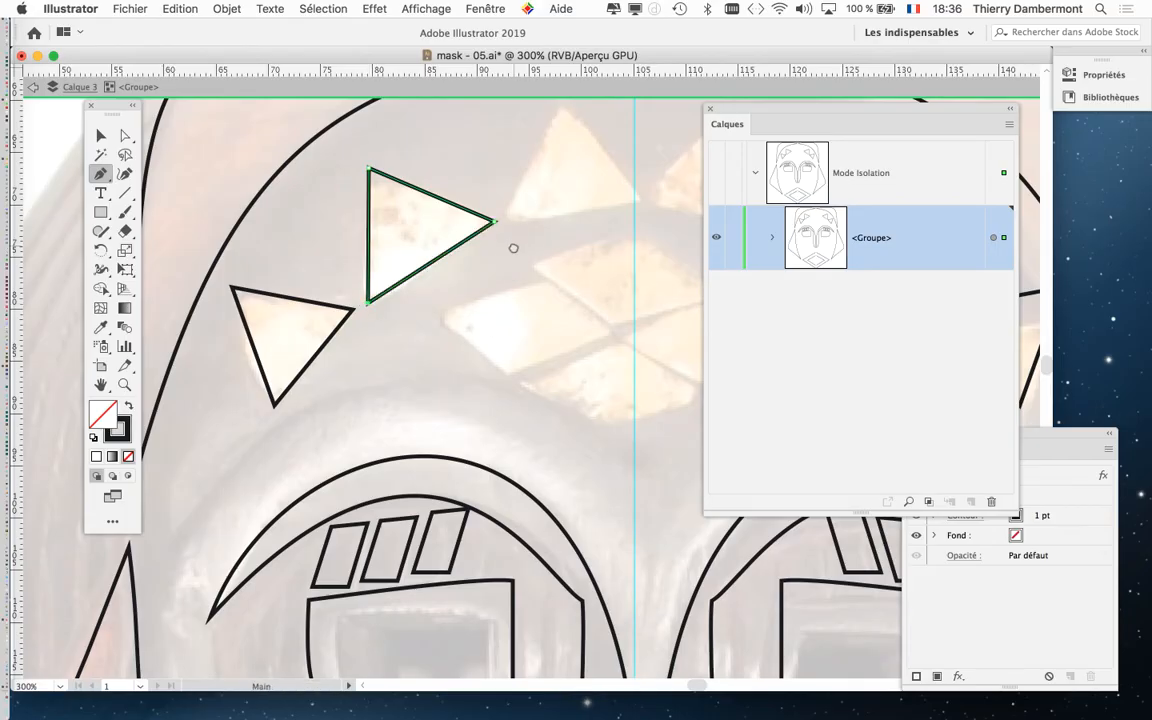
pyautogui.moveTo(514, 248); pyautogui.dragTo(375, 286)
pyautogui.click(297, 353)
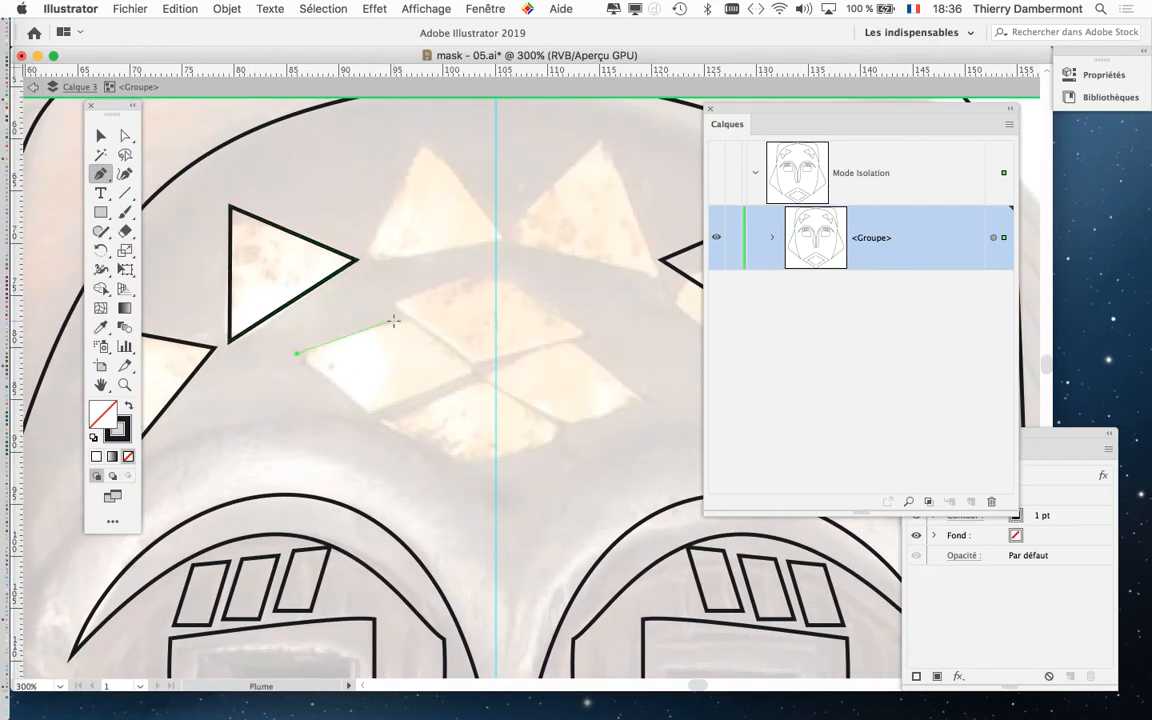
pyautogui.click(405, 319)
pyautogui.click(472, 371)
pyautogui.click(376, 409)
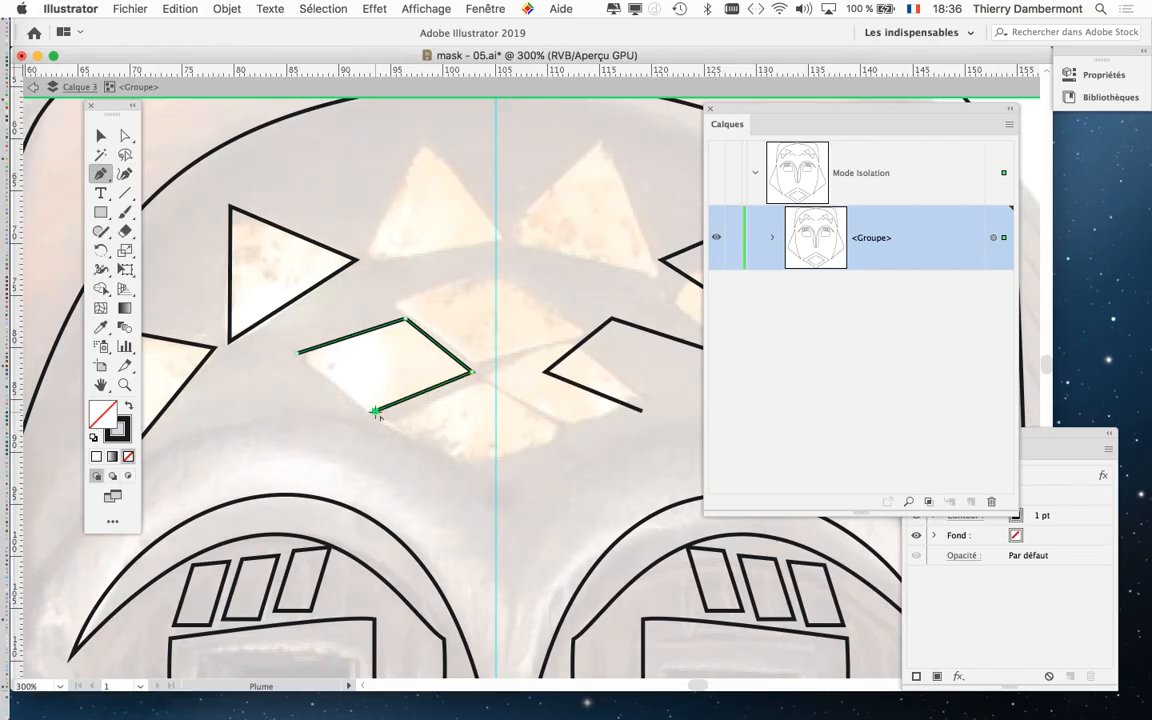
pyautogui.click(297, 353)
pyautogui.click(297, 353)
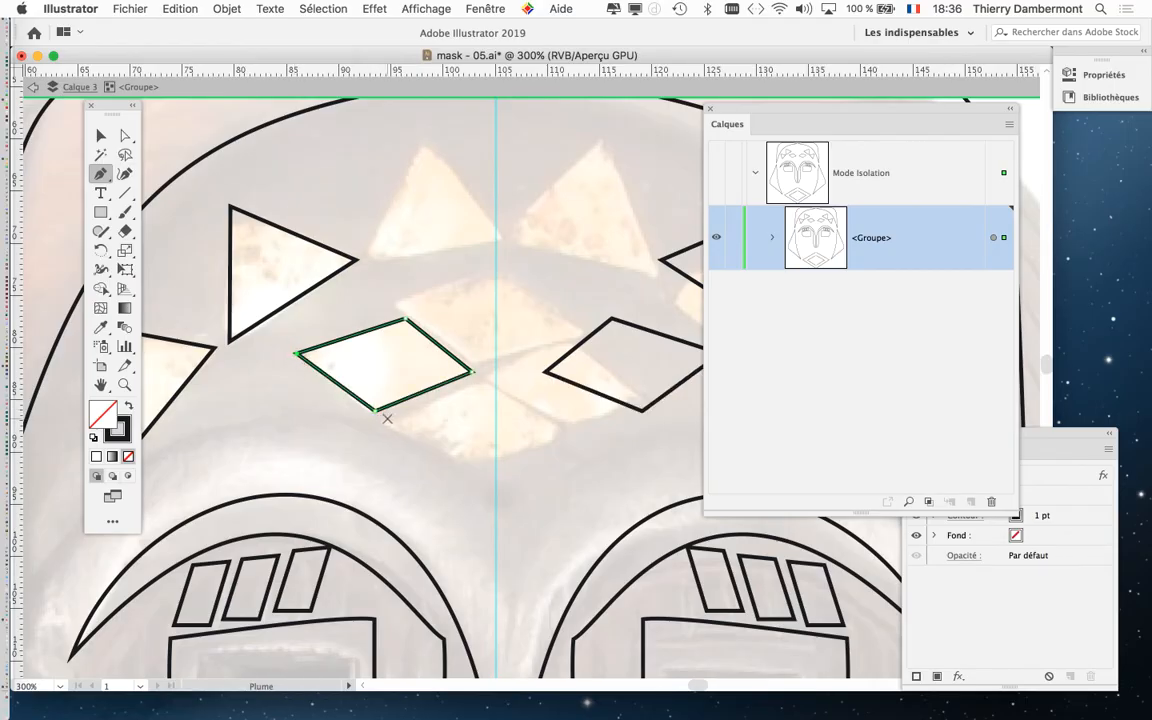
# Move the Calques palette clear of the drawing and deselect the diamond with the Selection tool.
pyautogui.press('super+minus')
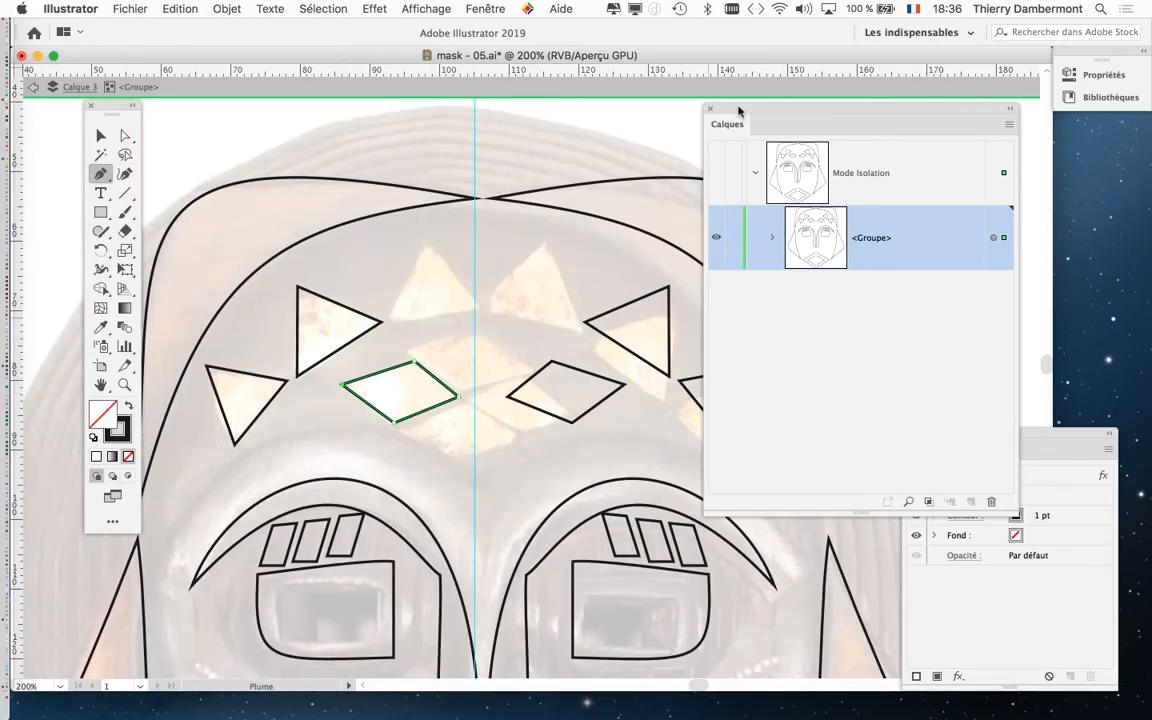
pyautogui.moveTo(738, 110); pyautogui.dragTo(903, 115)
pyautogui.scroll(-5, 640, 288)
pyautogui.hscroll(-3, 640, 288)
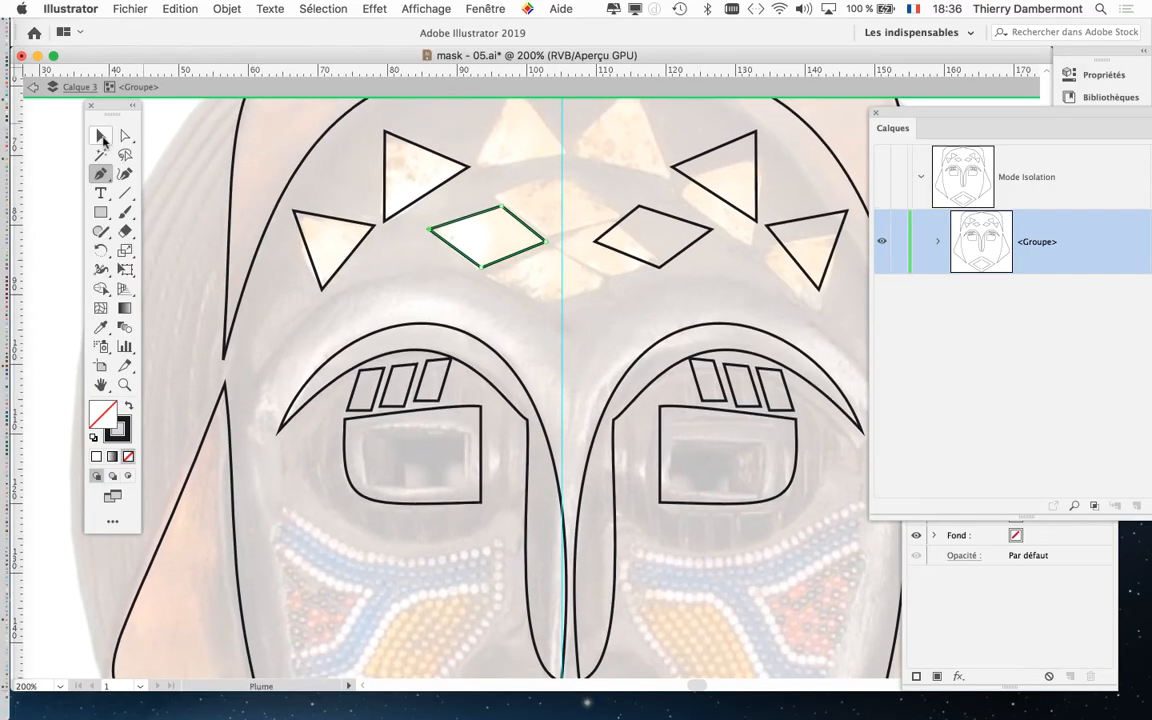
pyautogui.click(101, 136)
pyautogui.click(380, 282)
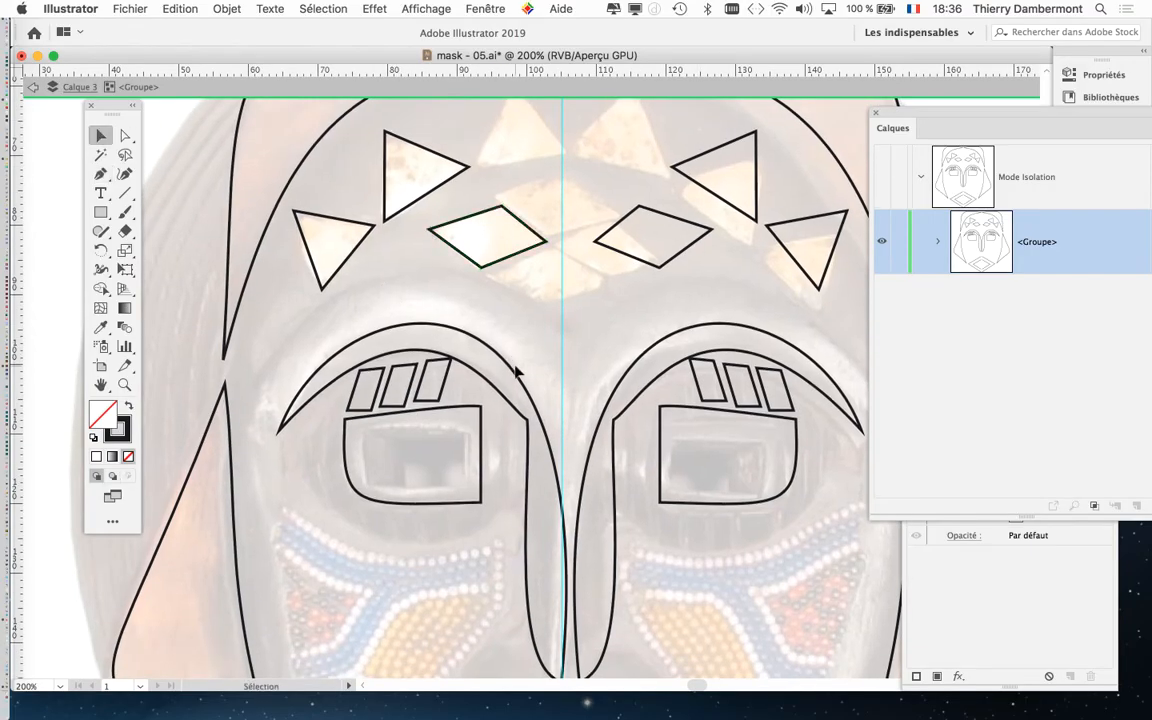
# Select the outline of the left eye inside the isolated group.
pyautogui.scroll(2, 516, 372)
pyautogui.moveTo(312, 312); pyautogui.dragTo(386, 180)
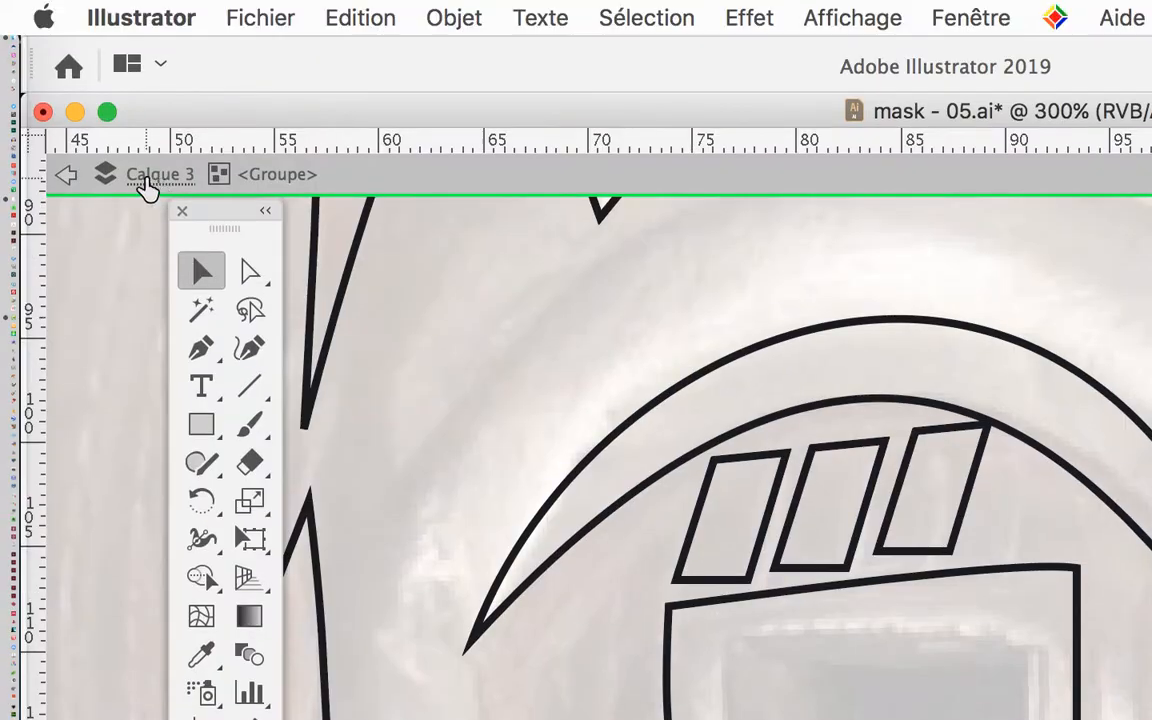
pyautogui.click(753, 598)
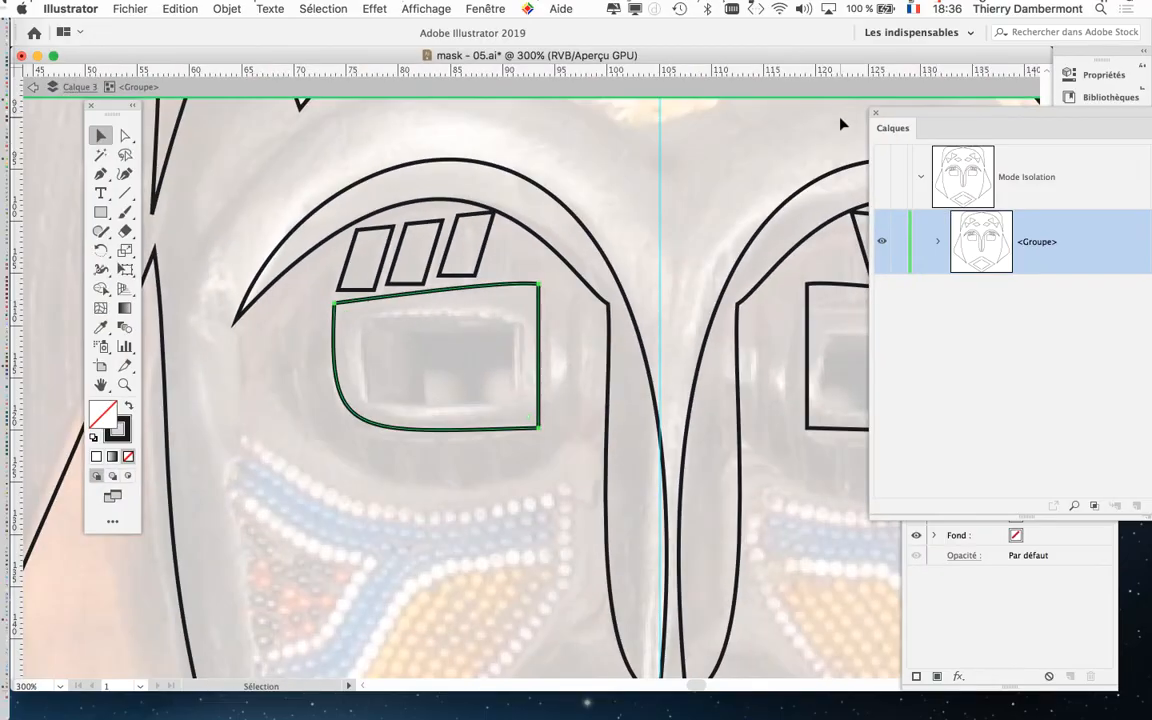
# Move the Calques palette below the eyes and close the Aspect palette to free the drawing area.
pyautogui.moveTo(944, 119); pyautogui.dragTo(676, 550)
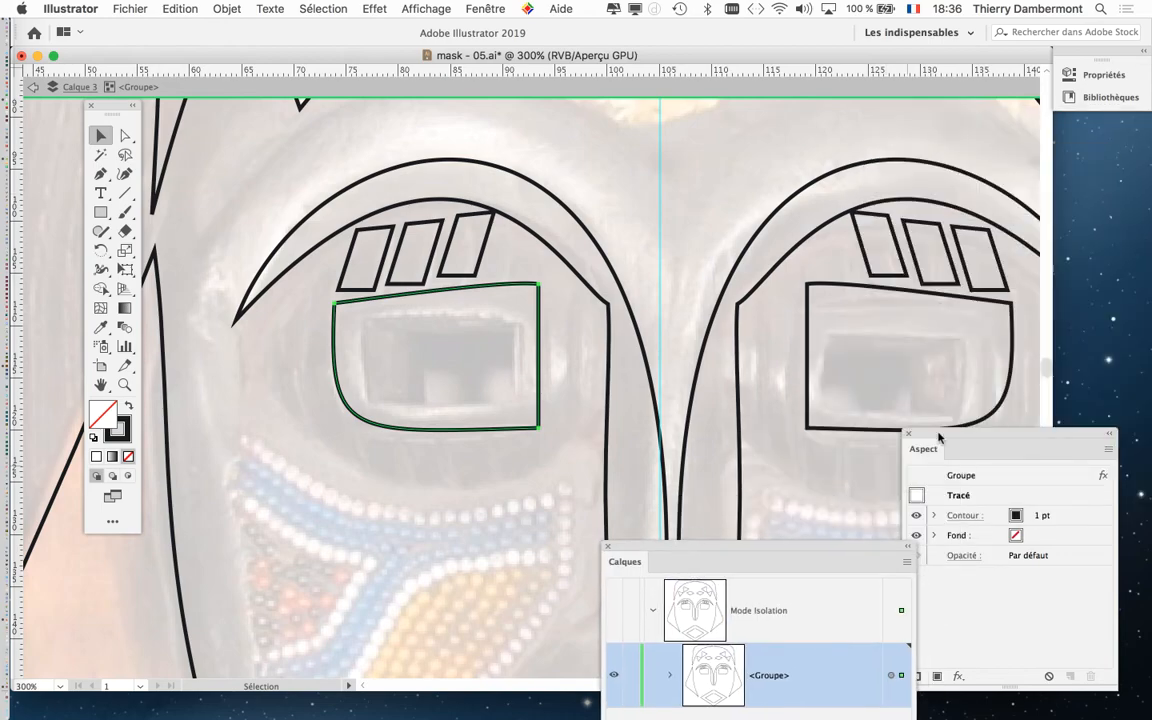
pyautogui.moveTo(848, 396); pyautogui.dragTo(622, 127)
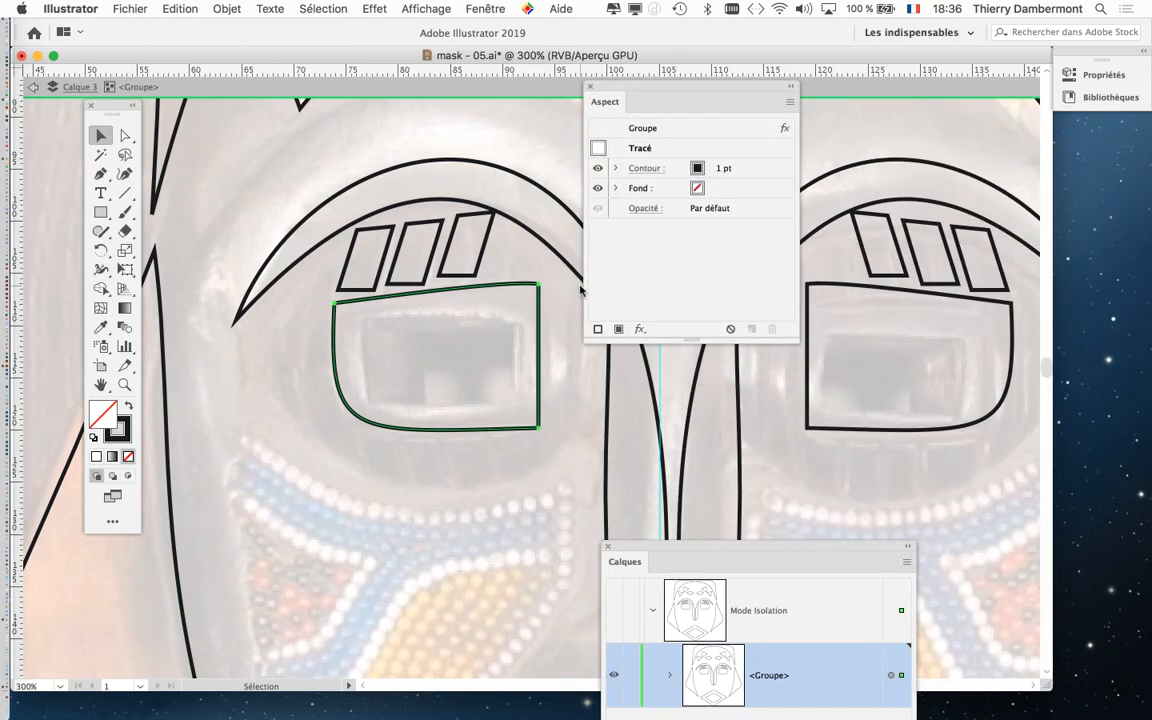
pyautogui.moveTo(590, 88); pyautogui.dragTo(604, 92)
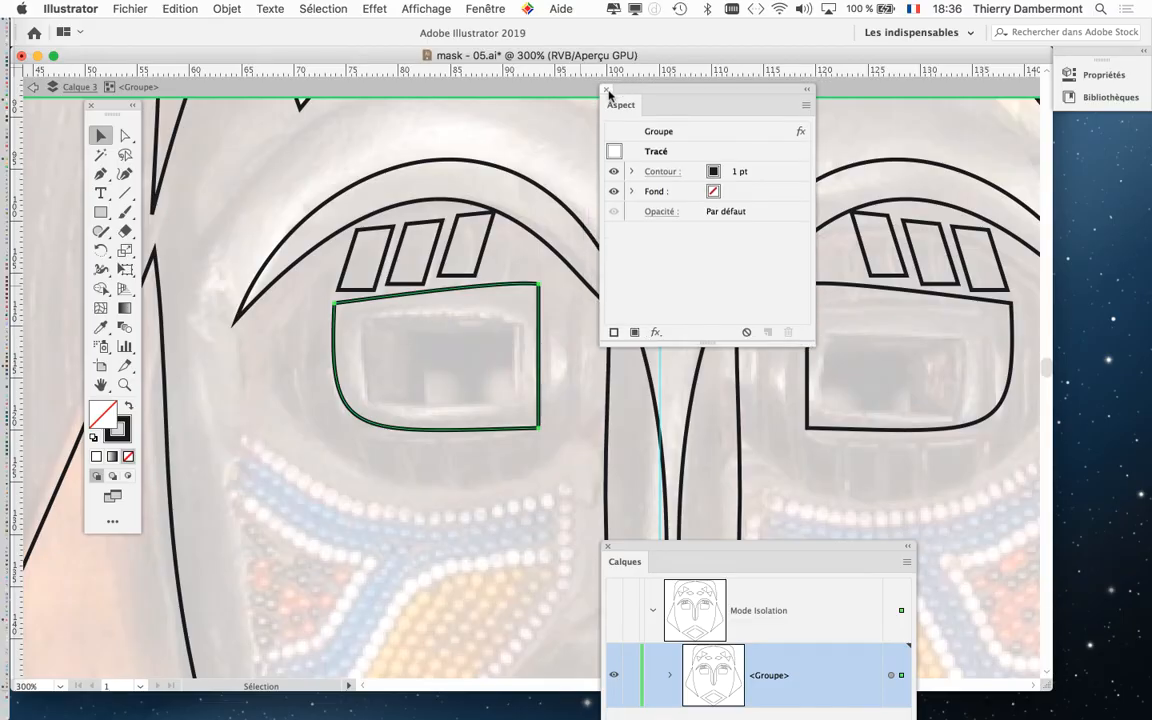
pyautogui.click(604, 91)
# Select the two traced triangles and the diamond on the left of the forehead together.
pyautogui.scroll(5, 585, 330)
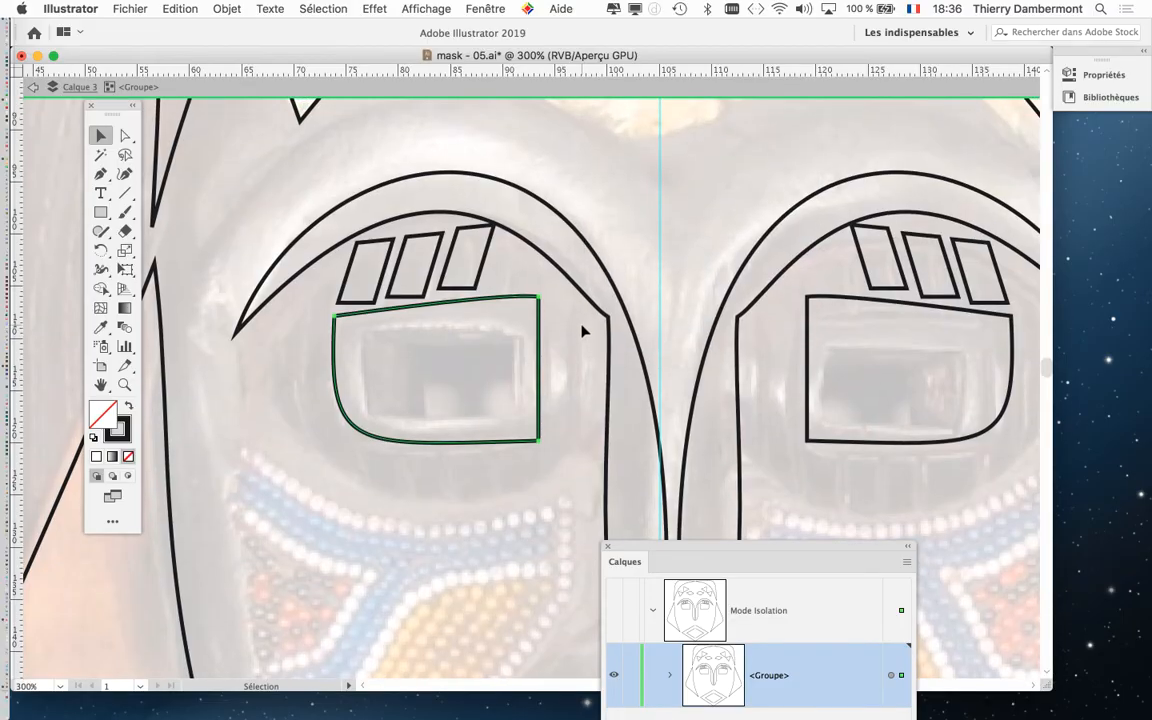
pyautogui.scroll(6, 585, 332)
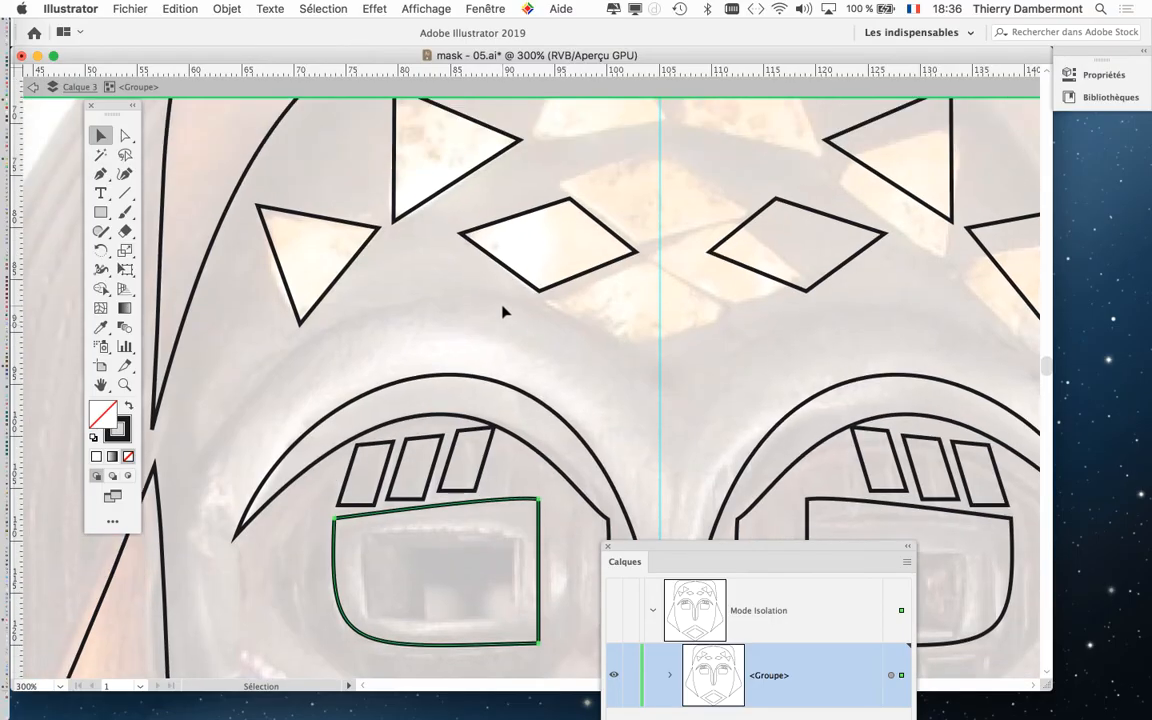
pyautogui.scroll(4, 503, 311)
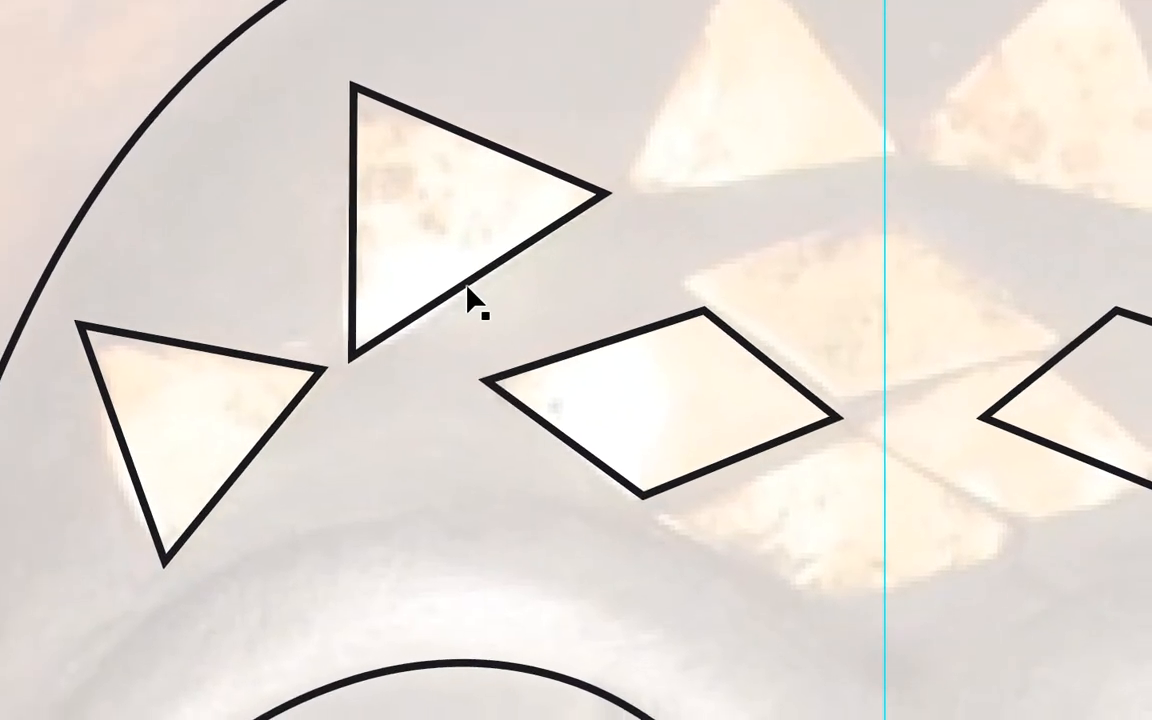
pyautogui.click(412, 230)
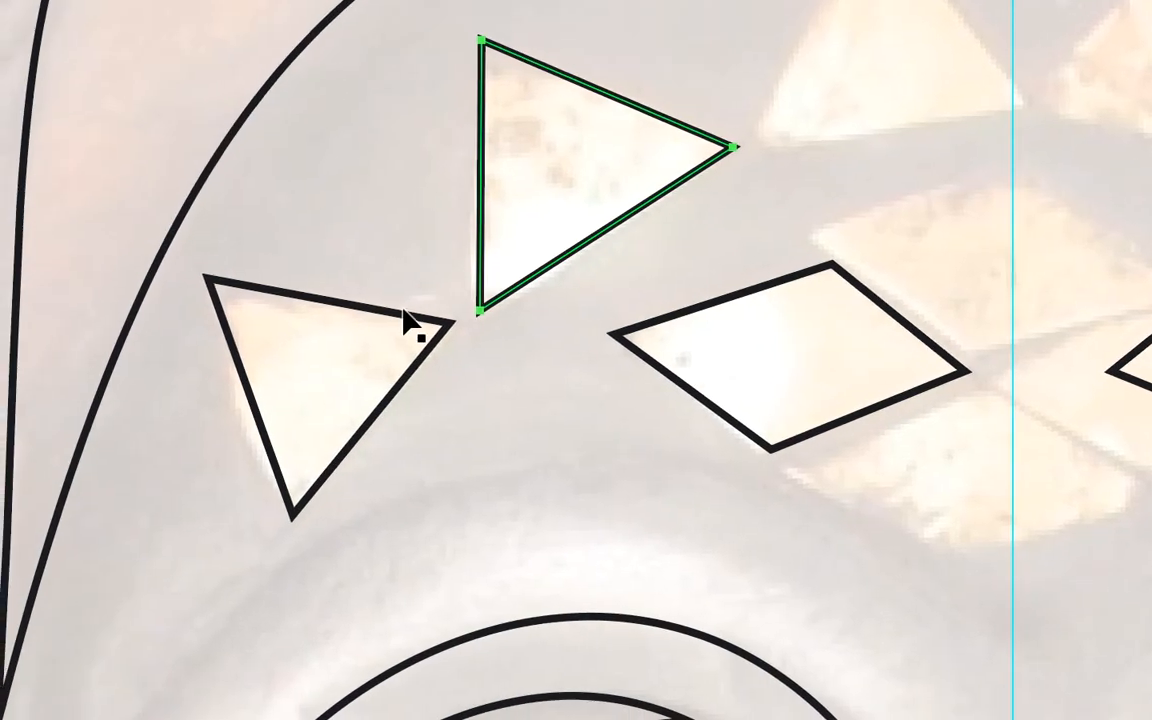
pyautogui.keyDown('shift'); pyautogui.click(267, 368); pyautogui.keyUp('shift')
pyautogui.keyDown('shift'); pyautogui.click(629, 336); pyautogui.keyUp('shift')
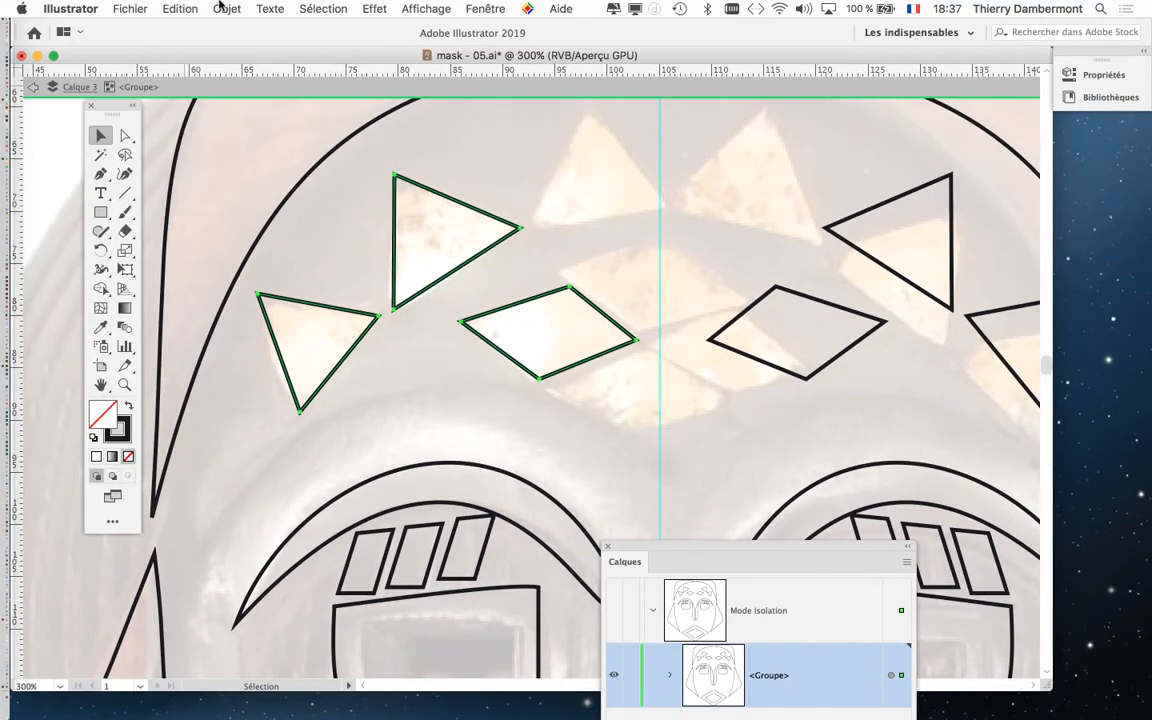
# Apply the Simplifier path command to the selected shapes and show its full options clear of them.
pyautogui.click(219, 6)
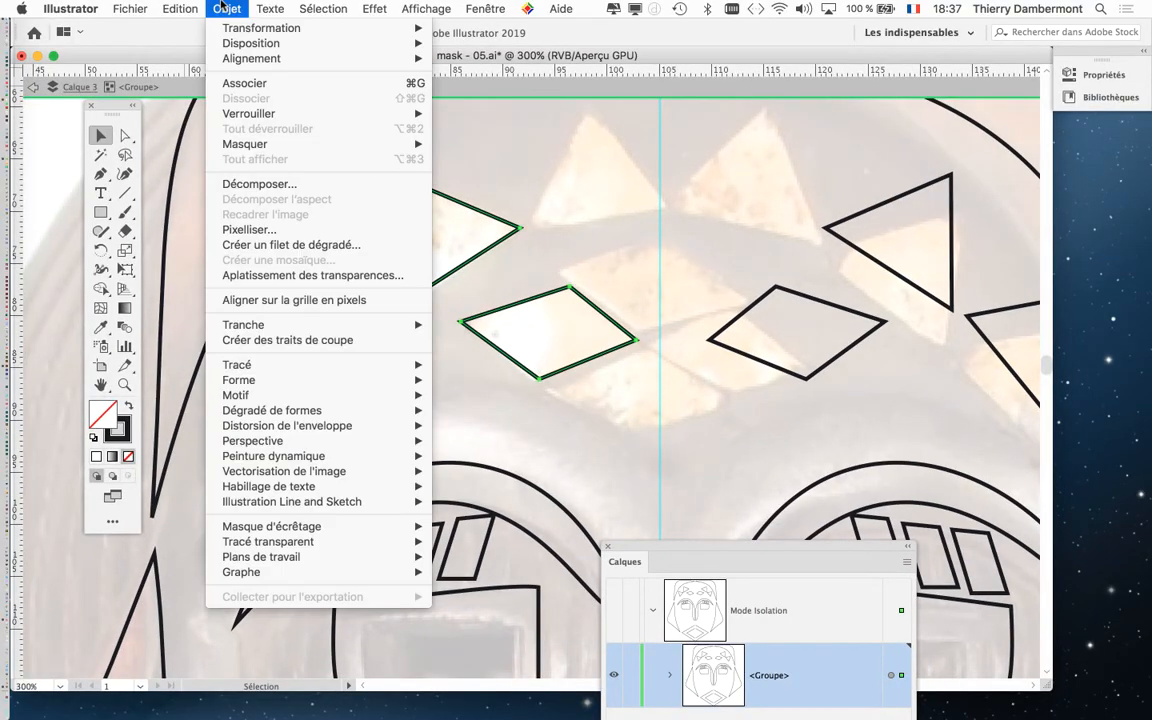
pyautogui.moveTo(260, 368)
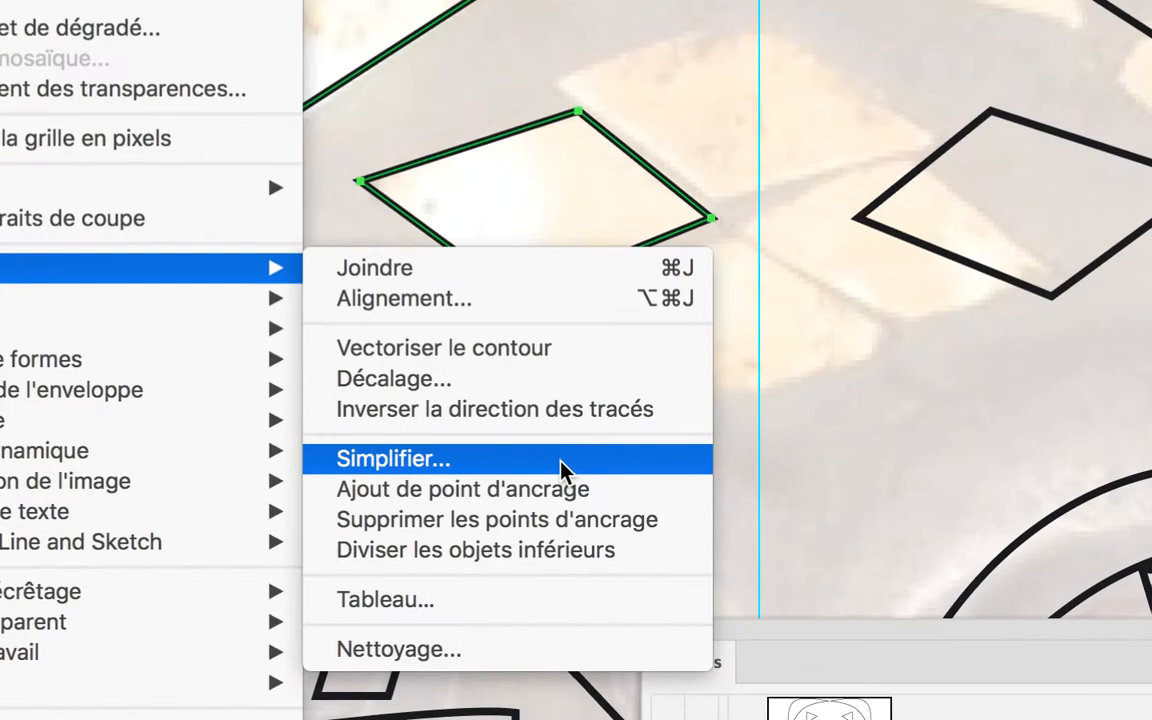
pyautogui.click(562, 462)
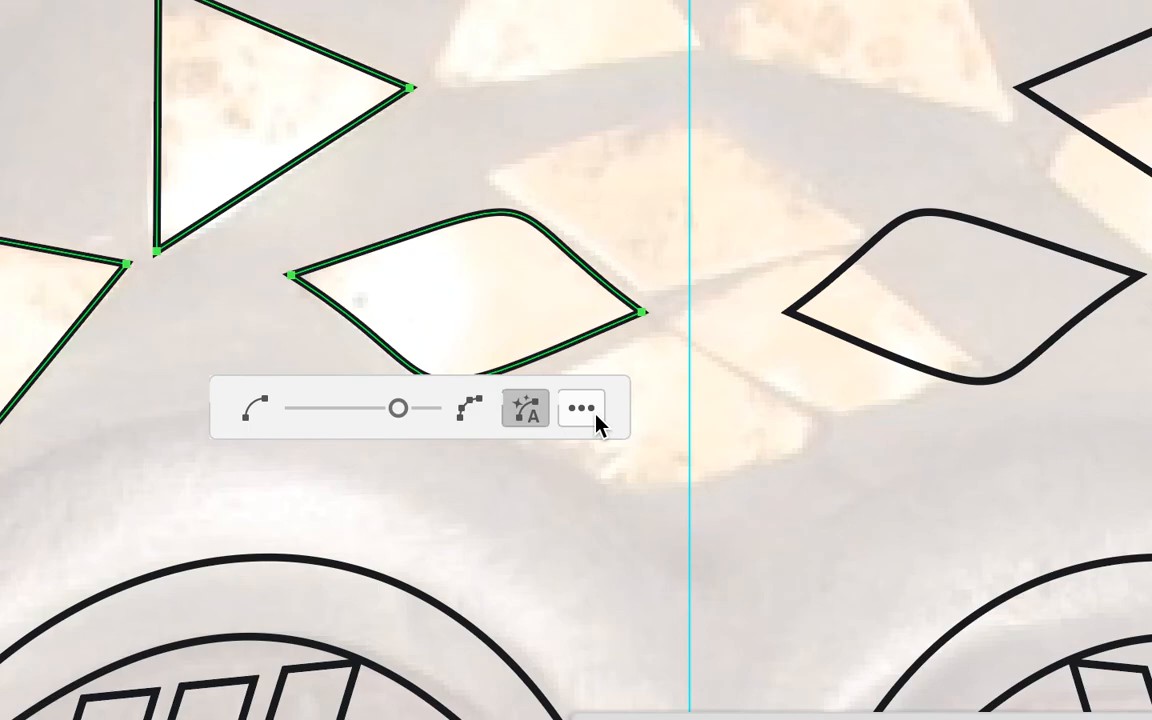
pyautogui.click(651, 313)
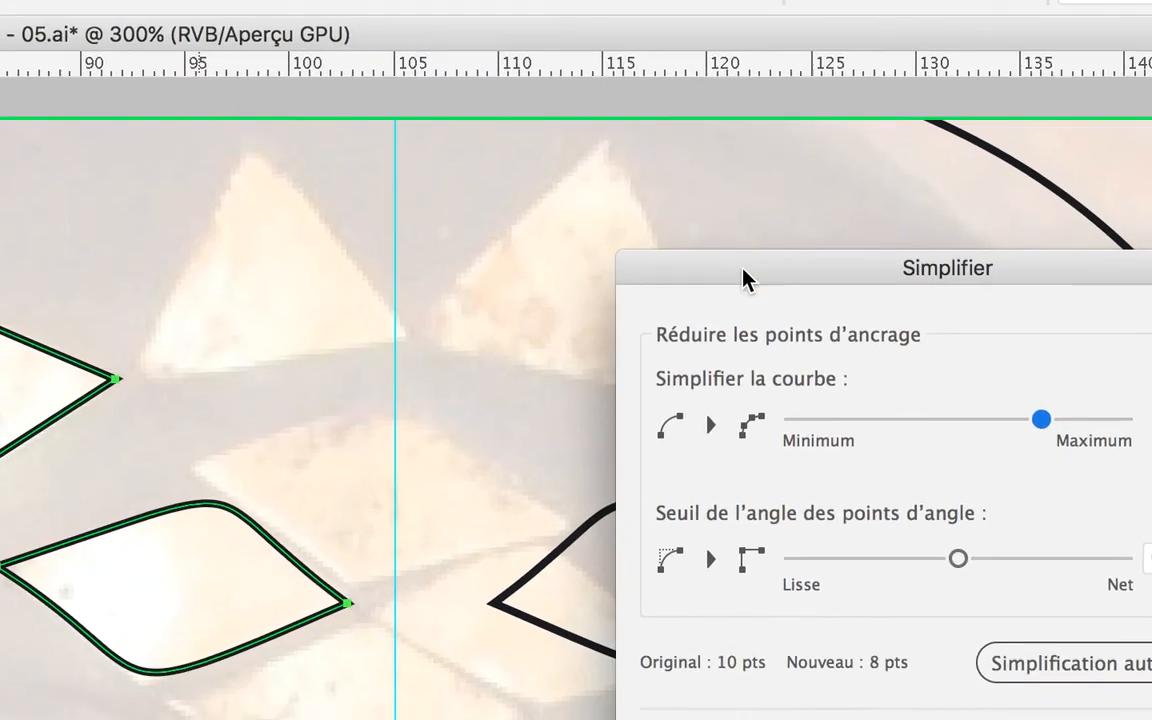
pyautogui.moveTo(746, 278); pyautogui.dragTo(460, 421)
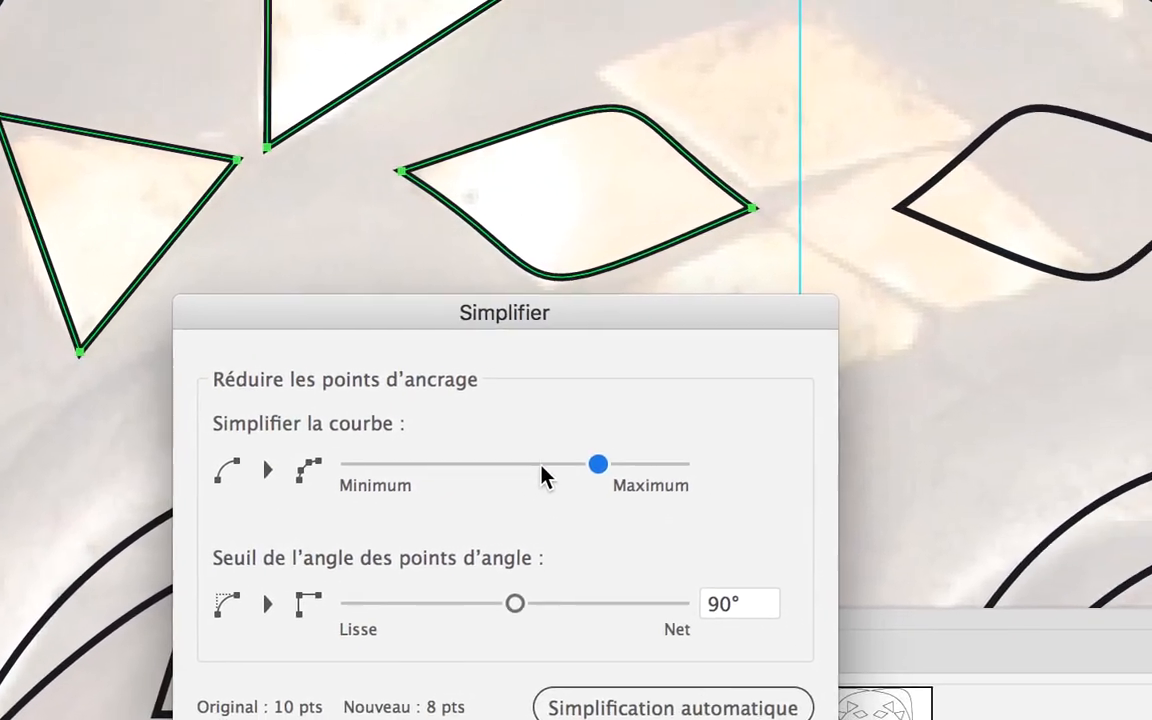
# Try several curve simplification amounts and a 65° corner point angle threshold on the previewed shapes.
pyautogui.click(530, 467)
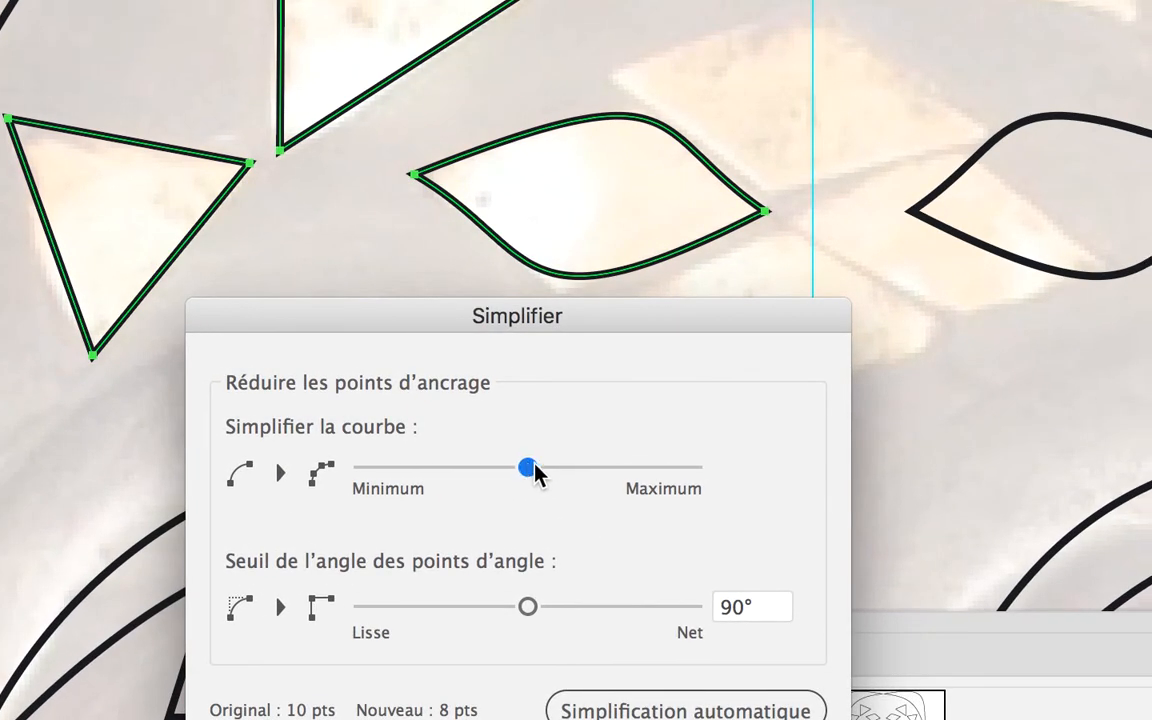
pyautogui.moveTo(532, 468); pyautogui.dragTo(654, 468)
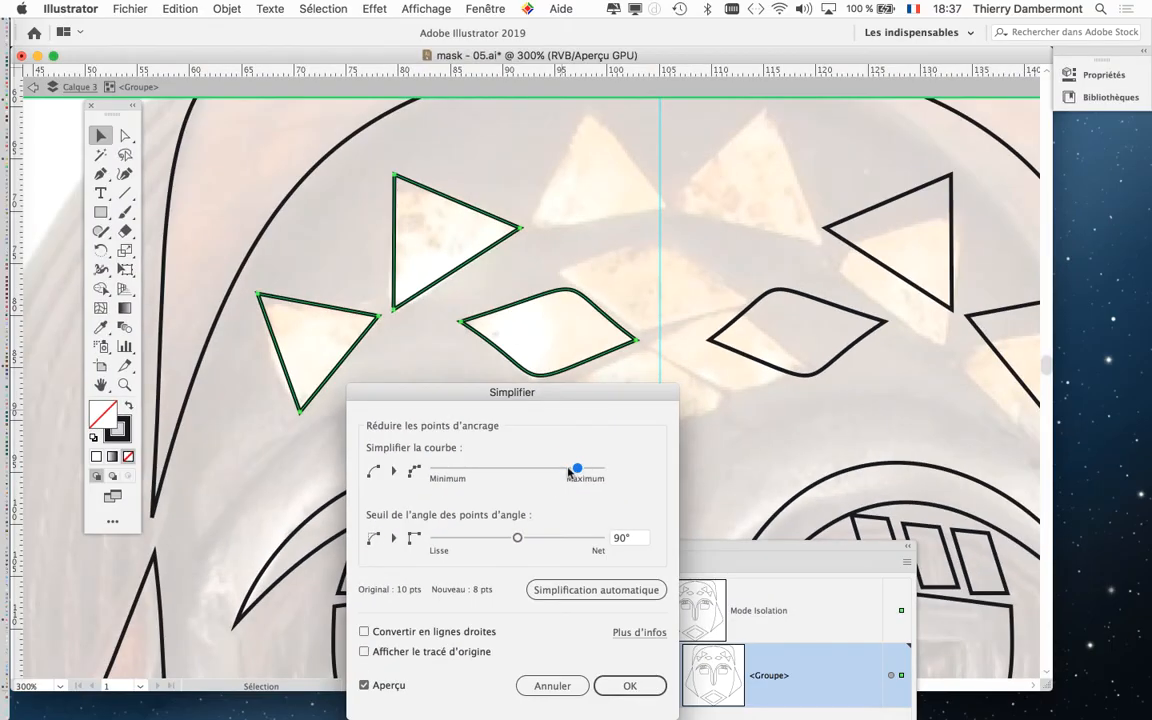
pyautogui.moveTo(570, 471); pyautogui.dragTo(537, 469)
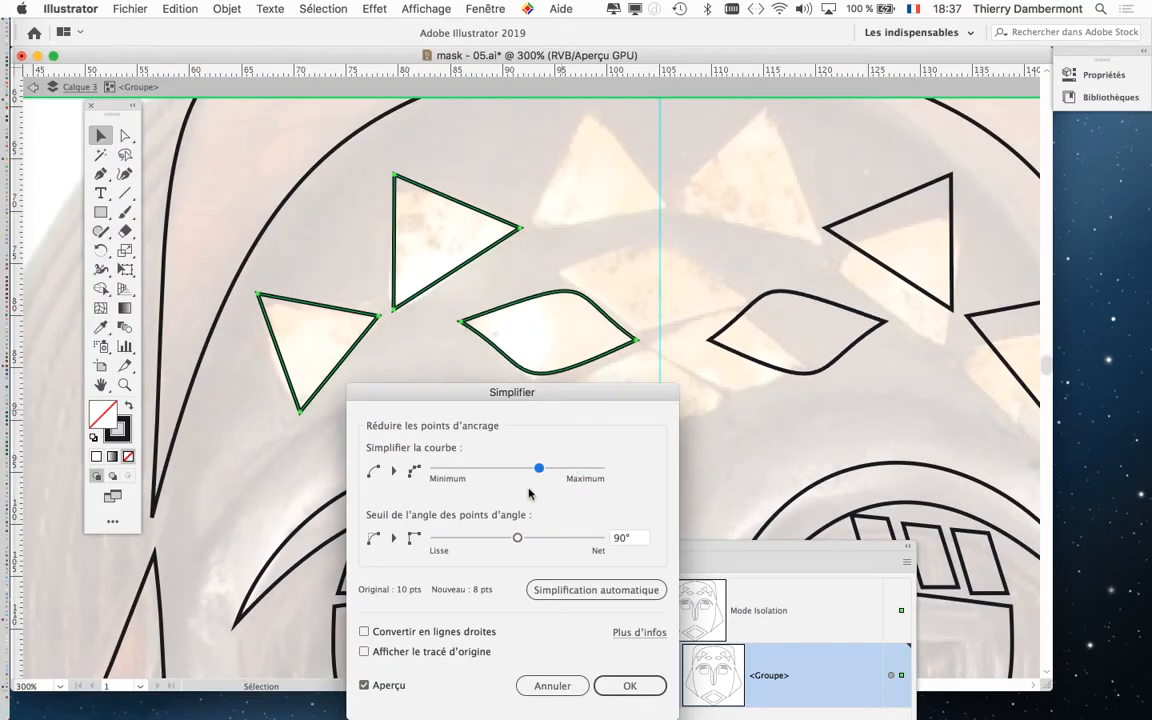
pyautogui.moveTo(517, 538)
pyautogui.mouseDown()
pyautogui.moveTo(462, 540)
pyautogui.moveTo(556, 540)
pyautogui.moveTo(494, 538)
pyautogui.mouseUp()
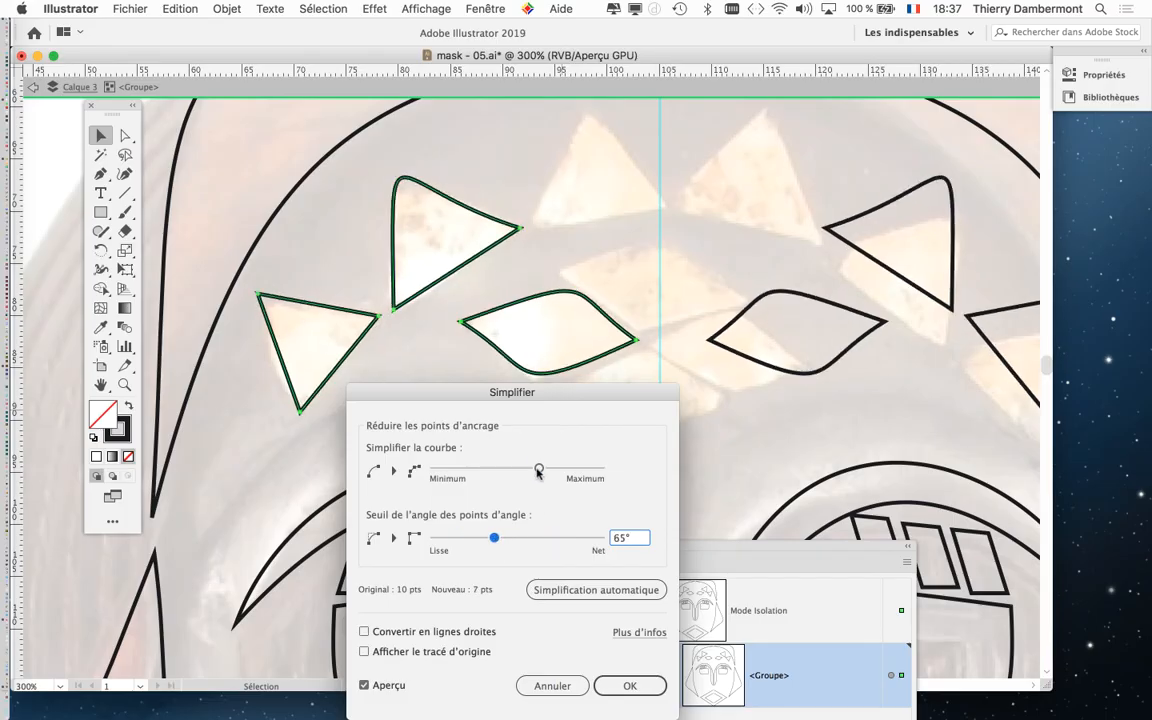
pyautogui.moveTo(539, 468); pyautogui.dragTo(511, 470)
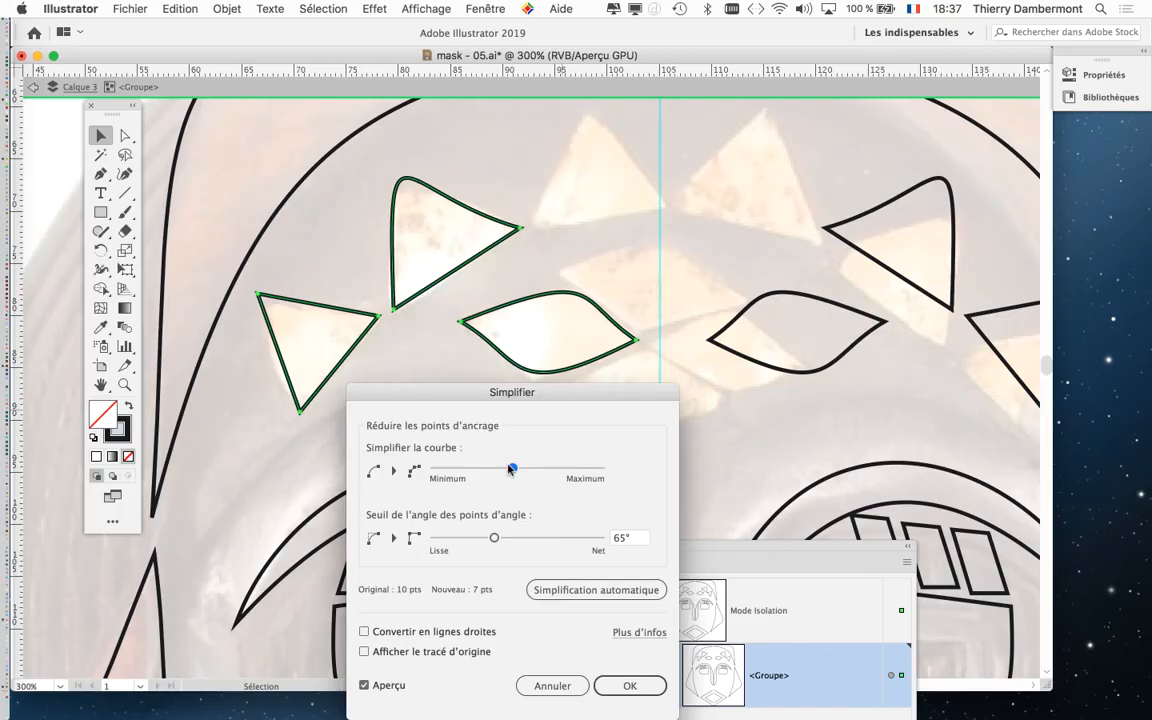
# Move the Simplifier dialog off the shapes, try a 35° threshold, and set 69° with curve simplification near Minimum.
pyautogui.moveTo(502, 395); pyautogui.dragTo(816, 156)
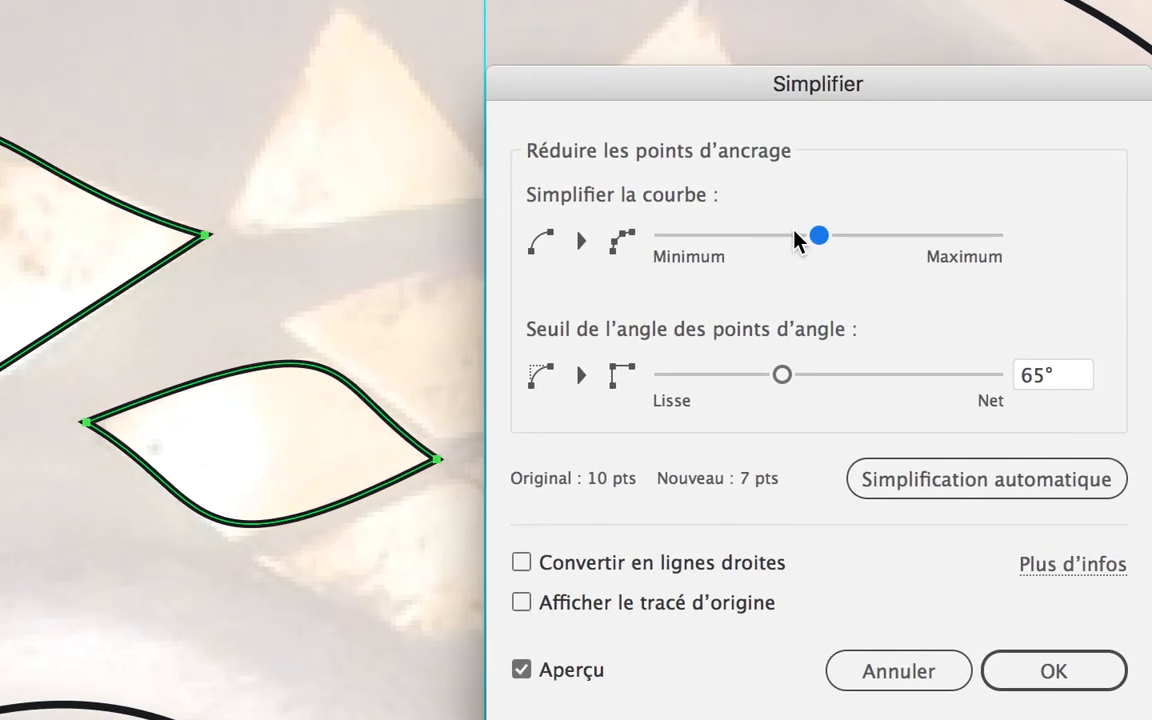
pyautogui.moveTo(797, 240); pyautogui.dragTo(758, 238)
pyautogui.moveTo(781, 374); pyautogui.dragTo(728, 375)
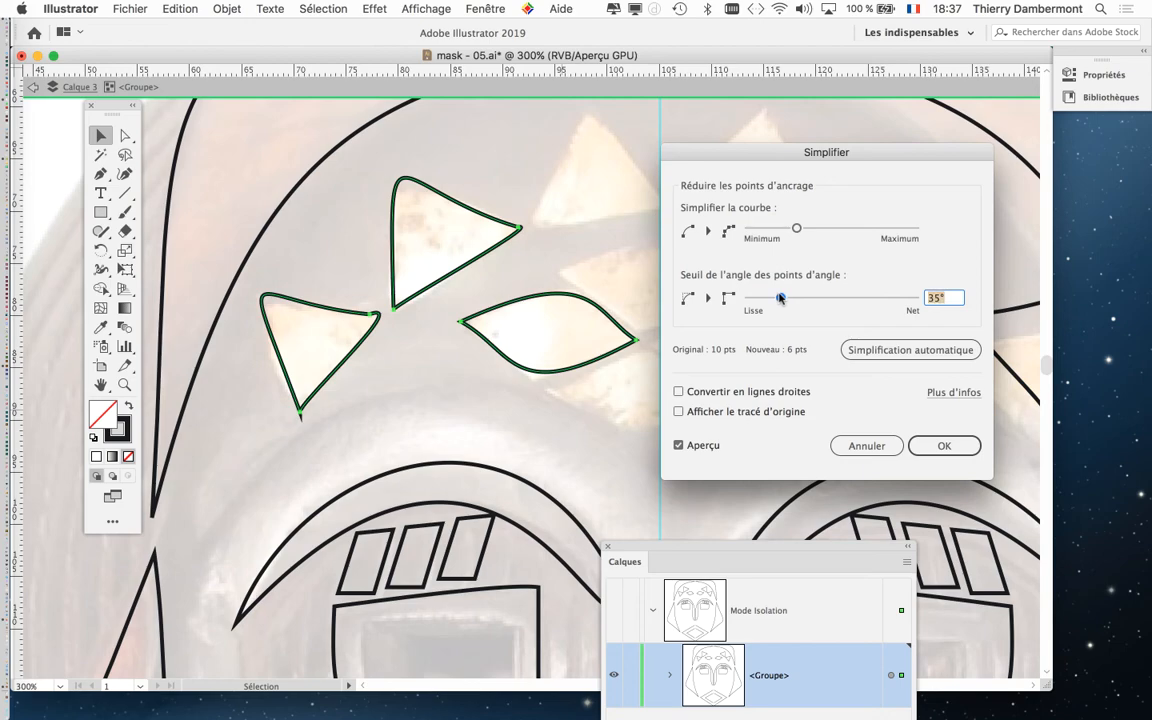
pyautogui.moveTo(771, 282); pyautogui.dragTo(812, 303)
pyautogui.moveTo(796, 230); pyautogui.dragTo(763, 233)
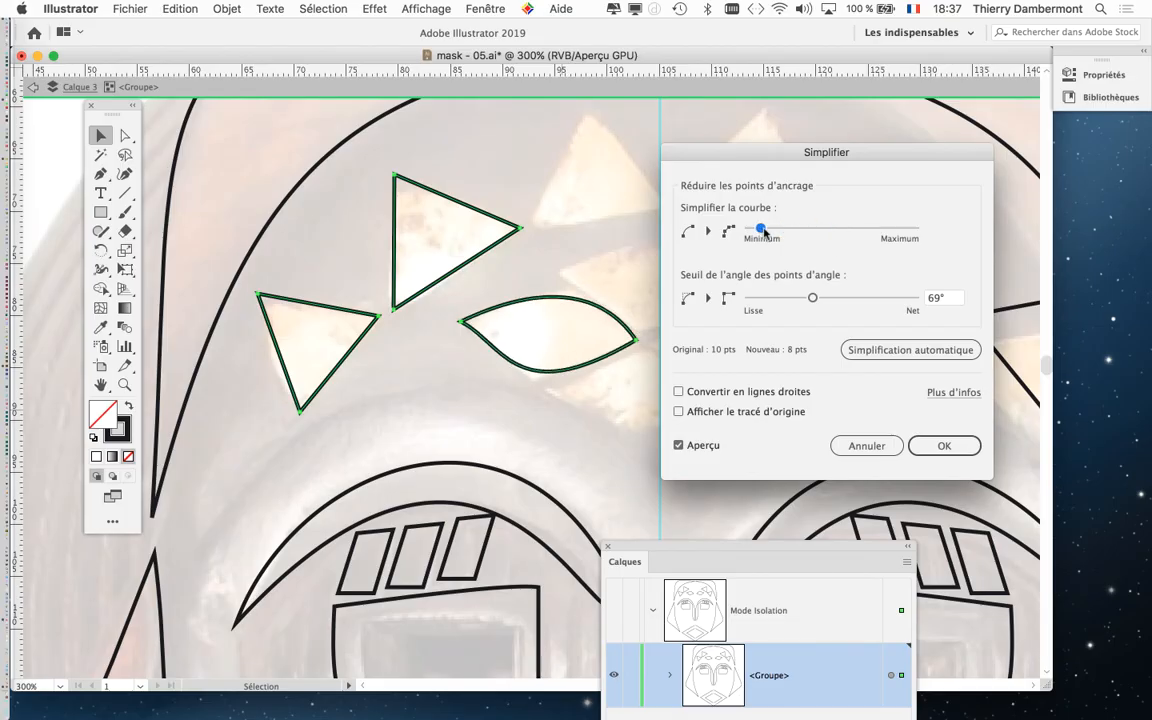
# Set the Simplifier corner point angle threshold to 38° and apply the simplification to the selected triangles and diamond.
pyautogui.moveTo(812, 298); pyautogui.dragTo(783, 304)
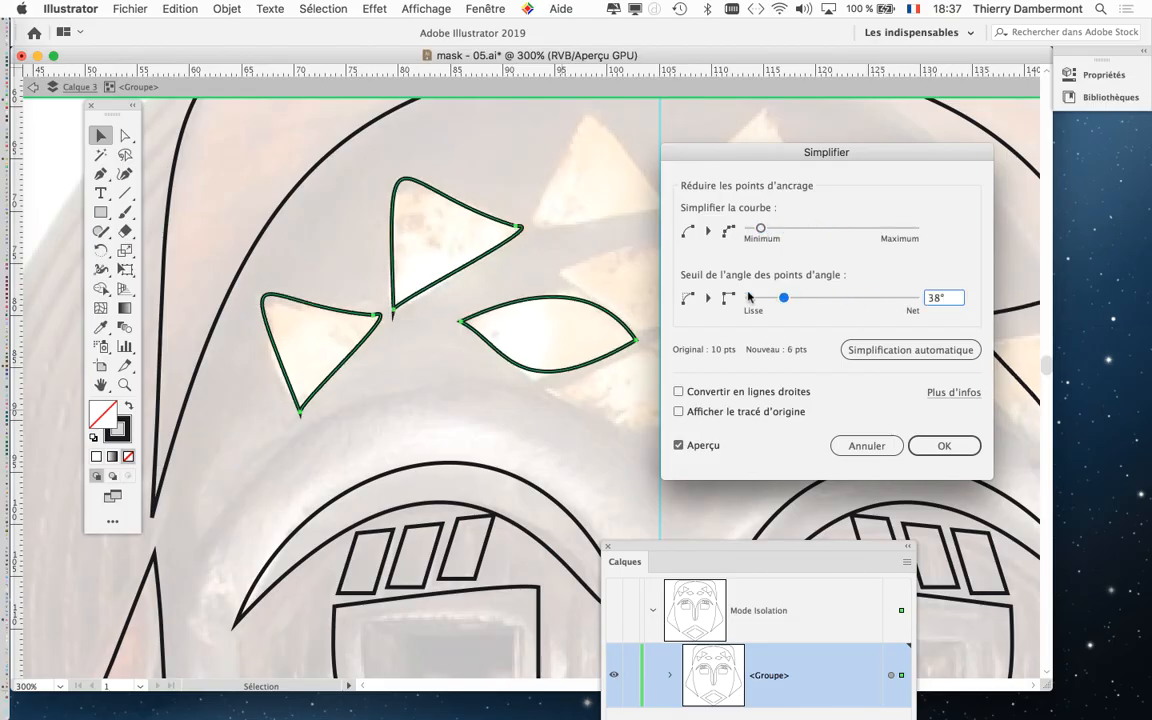
pyautogui.click(944, 451)
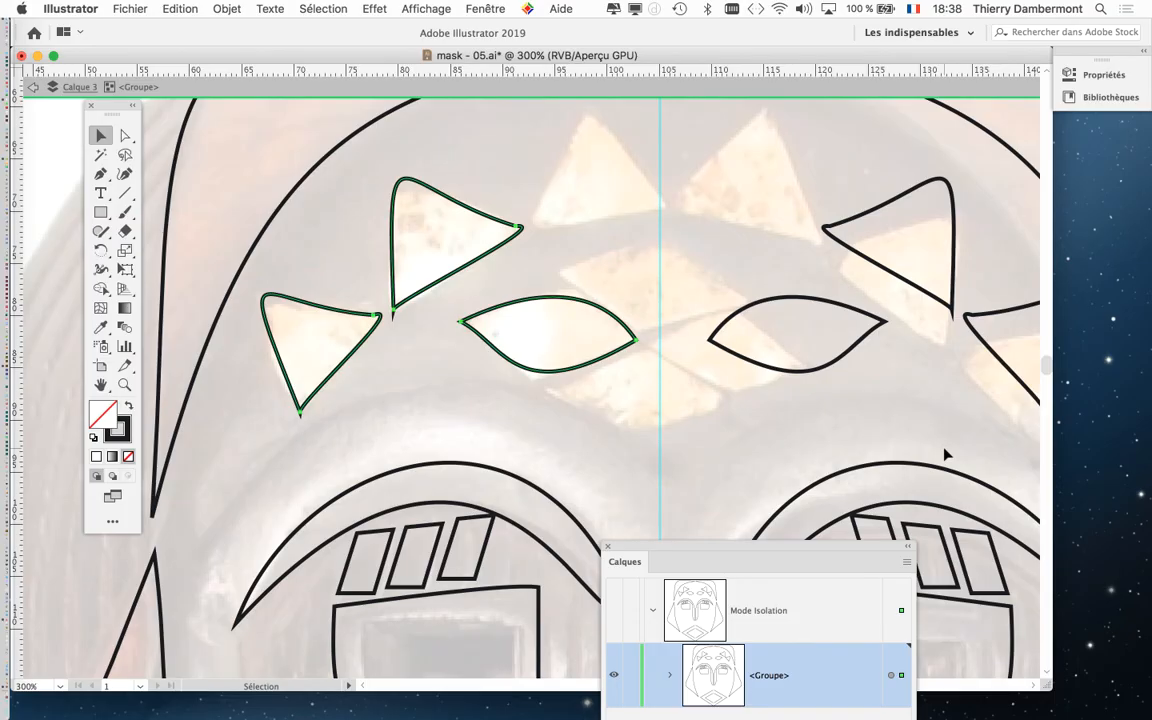
# Close the Calques panel and show the whole mask unobstructed at 100% to review the simplified forehead shapes.
pyautogui.keyDown('alt'); pyautogui.keyDown('super'); pyautogui.click(816, 334); pyautogui.keyUp('super'); pyautogui.keyUp('alt')
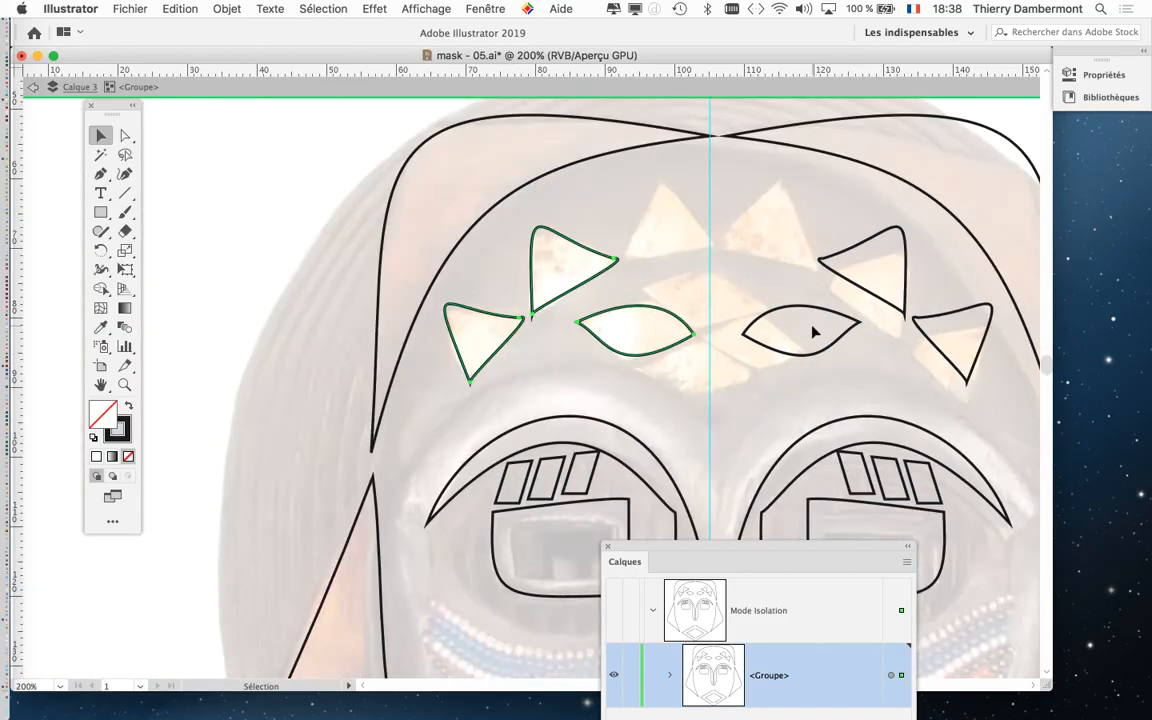
pyautogui.keyDown('alt'); pyautogui.keyDown('super'); pyautogui.click(816, 334); pyautogui.keyUp('super'); pyautogui.keyUp('alt')
pyautogui.moveTo(601, 398); pyautogui.dragTo(388, 304)
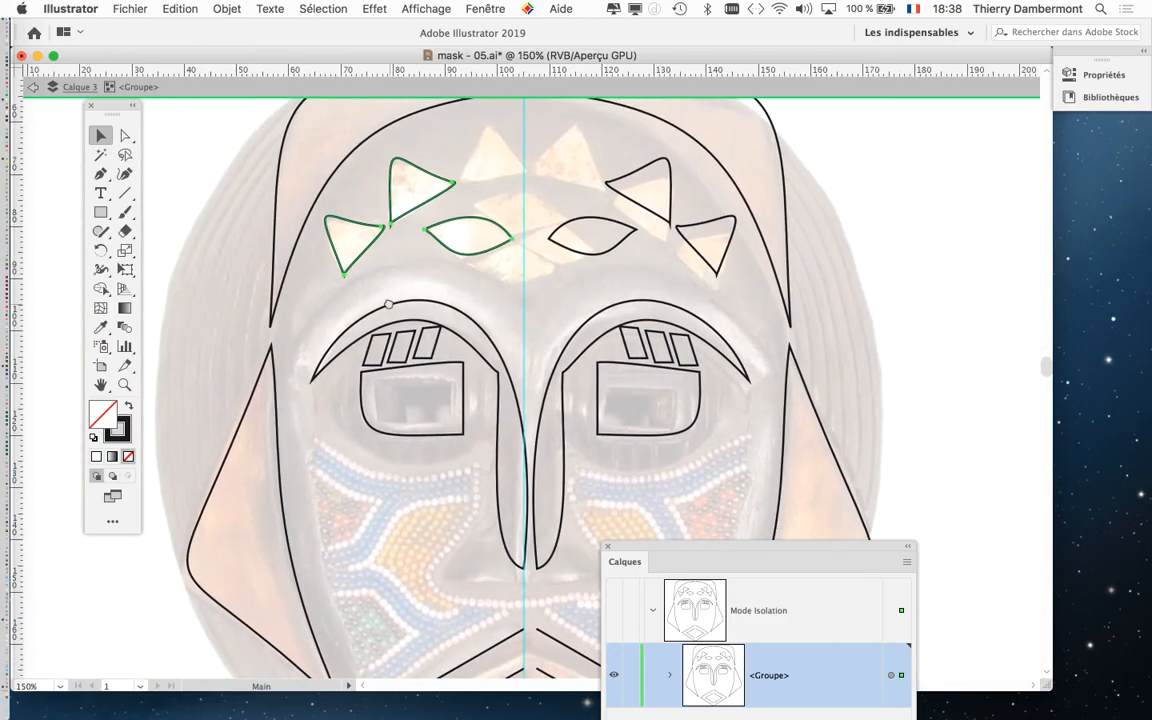
pyautogui.click(608, 546)
pyautogui.keyDown('alt'); pyautogui.keyDown('super'); pyautogui.click(676, 481); pyautogui.keyUp('super'); pyautogui.keyUp('alt')
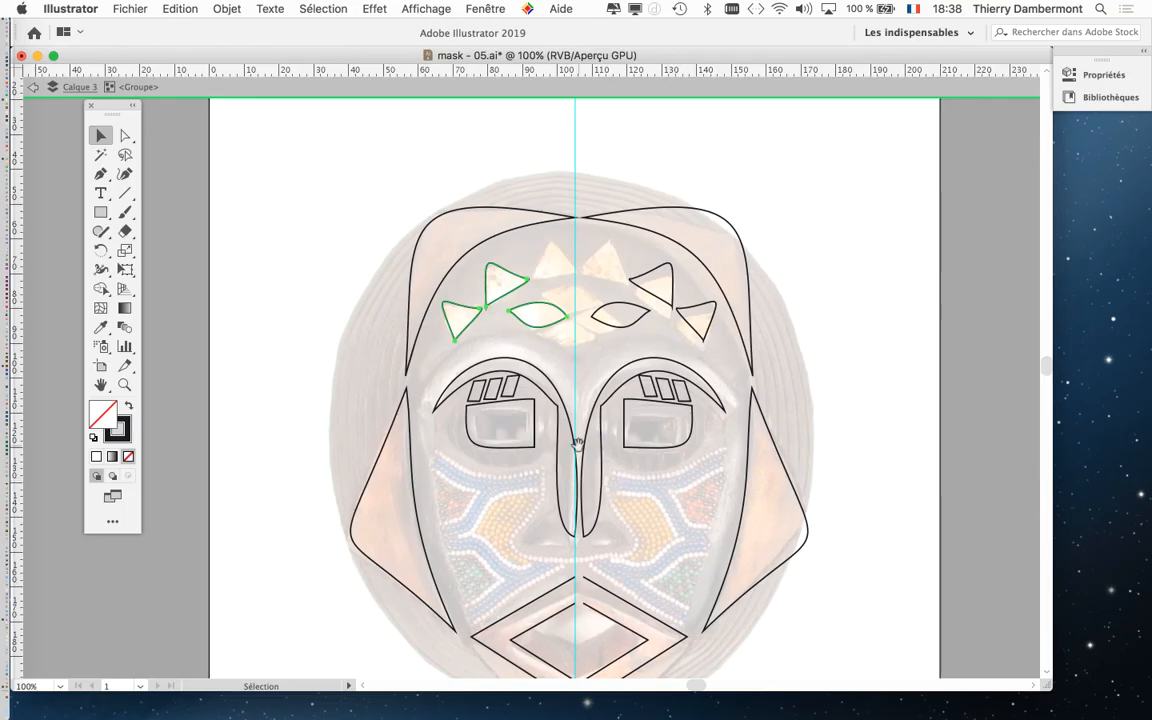
pyautogui.moveTo(577, 443); pyautogui.dragTo(535, 389)
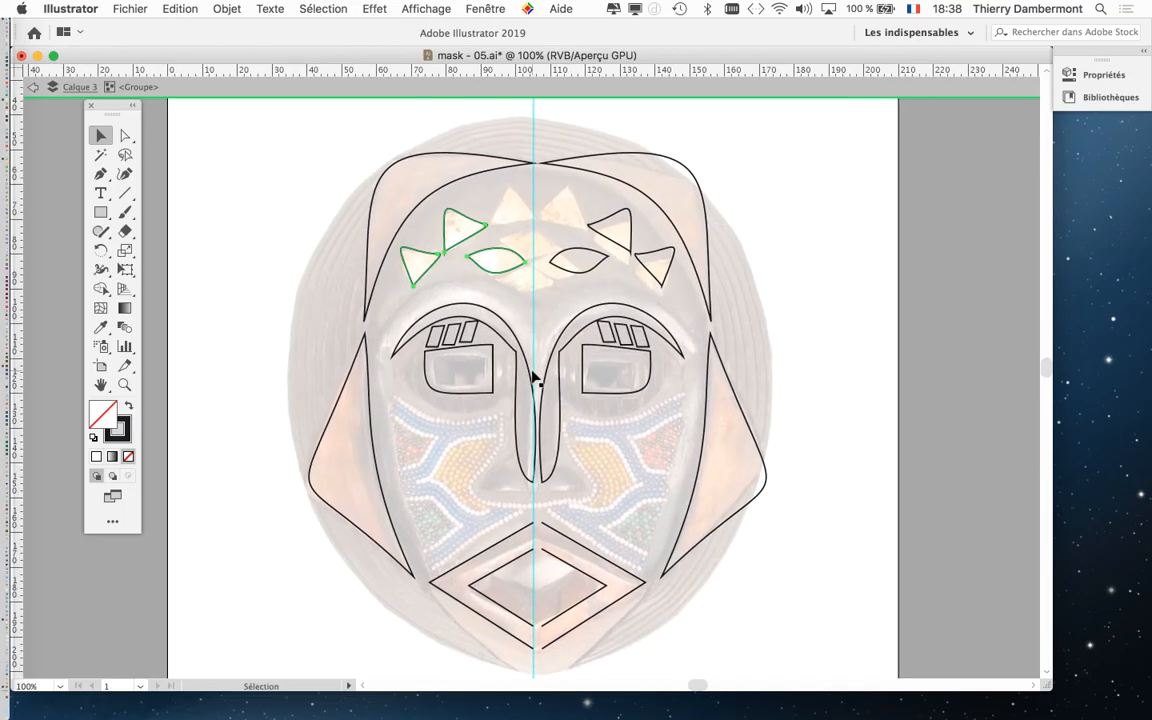